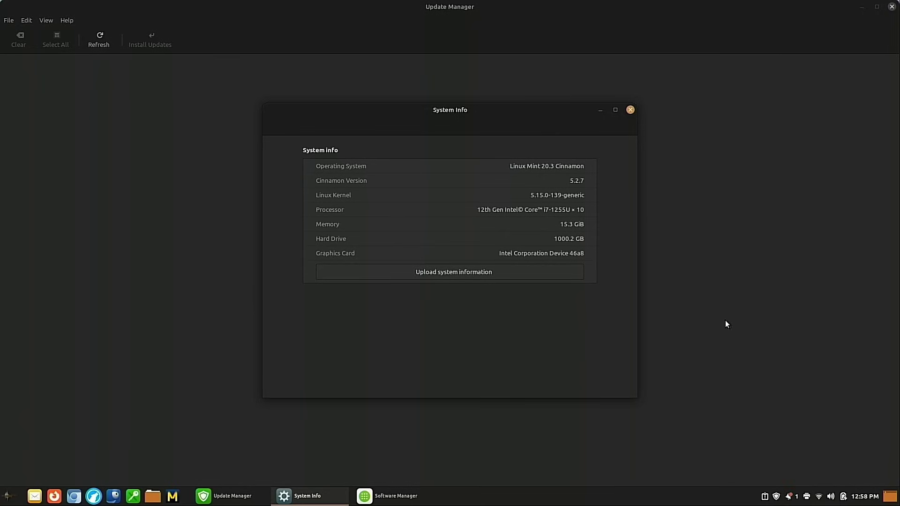
# - Look over the Update Manager's editing options and the System Info window, and return to the Update Manager
pyautogui.click(101, 163)
pyautogui.click(33, 21)
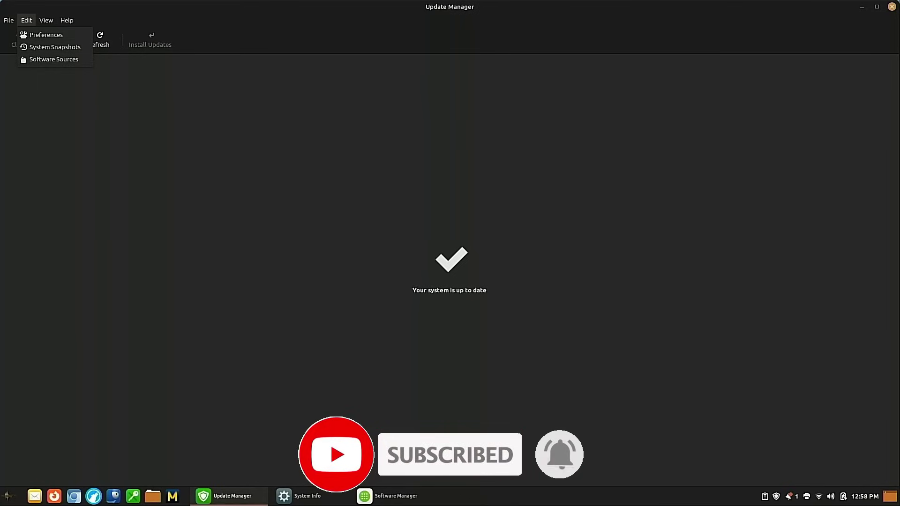
pyautogui.click(324, 495)
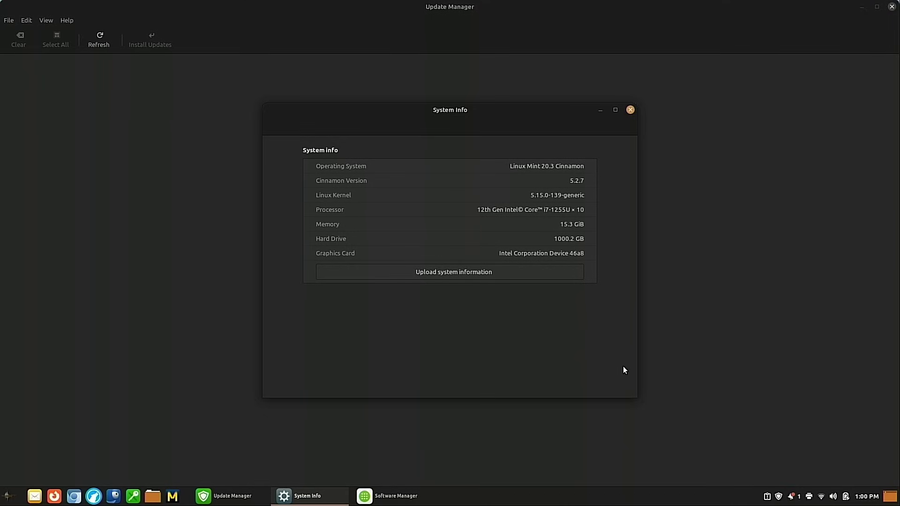
pyautogui.click(208, 305)
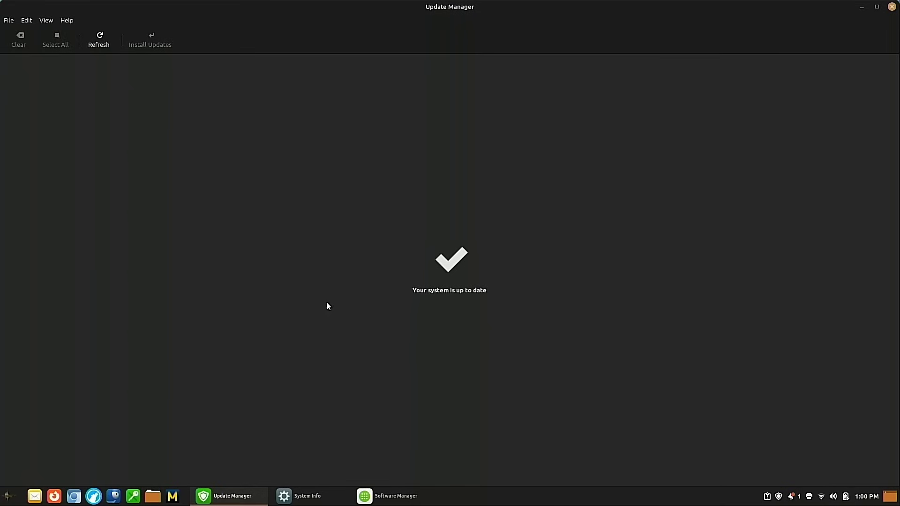
# - Run flatpak update in a terminal, accept the proposed changes to the system installation, and exit the terminal
pyautogui.hotkey('ctrl', 'alt', 't')
pyautogui.write('flatp')
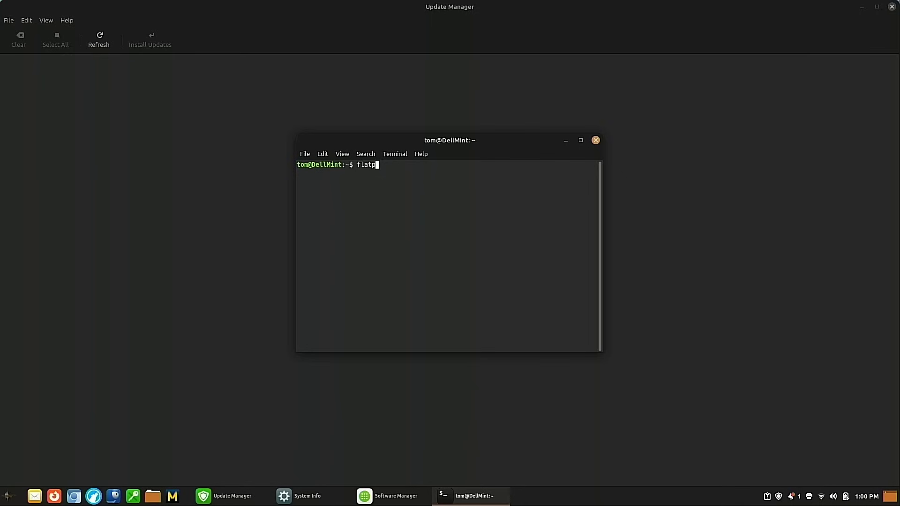
pyautogui.write('ak update')
pyautogui.press('Return')
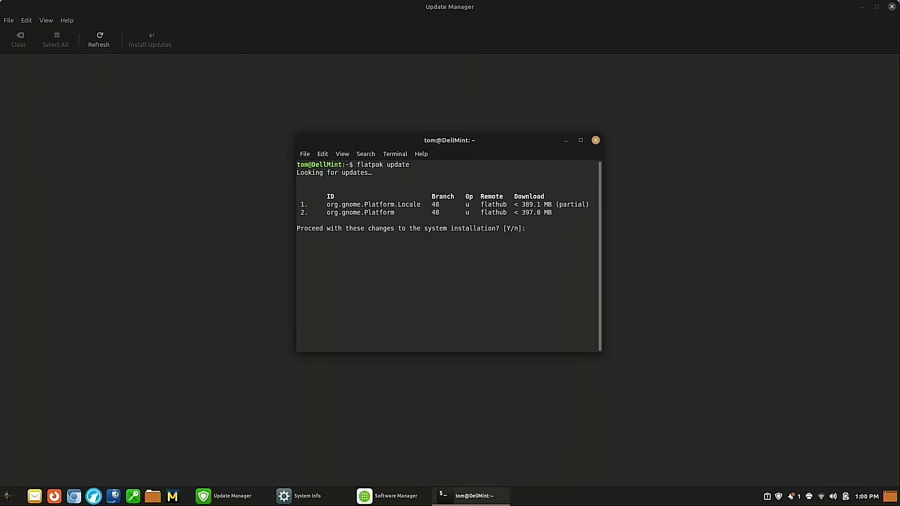
pyautogui.press('Return')
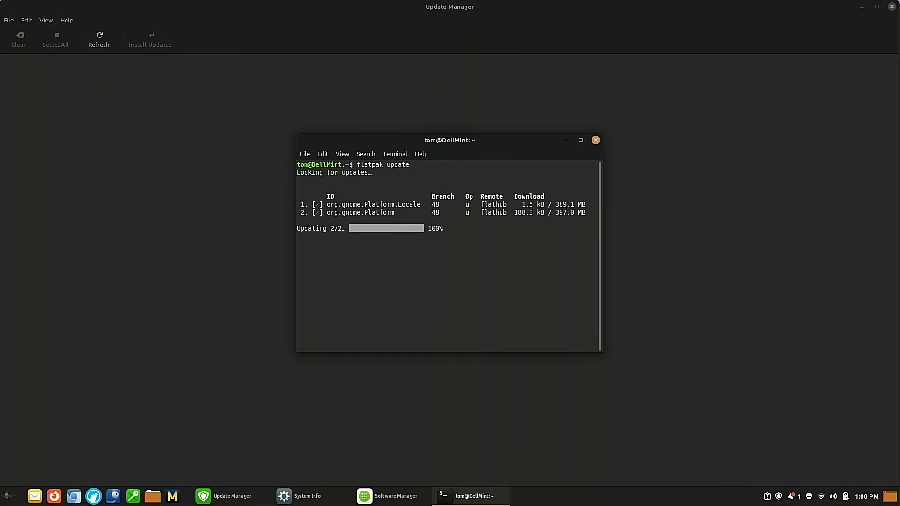
pyautogui.write('exit')
pyautogui.press('Return')
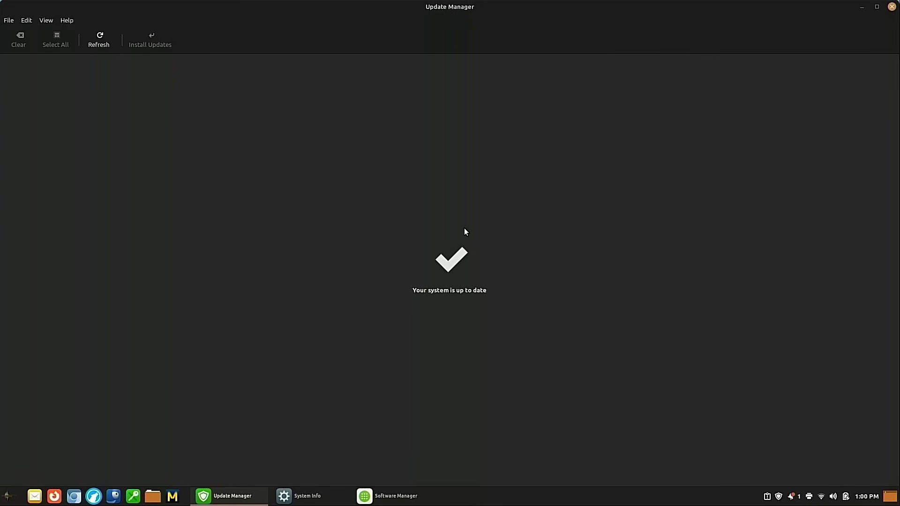
# - Find and open Software Sources, authenticating with the account password
pyautogui.click(3, 501)
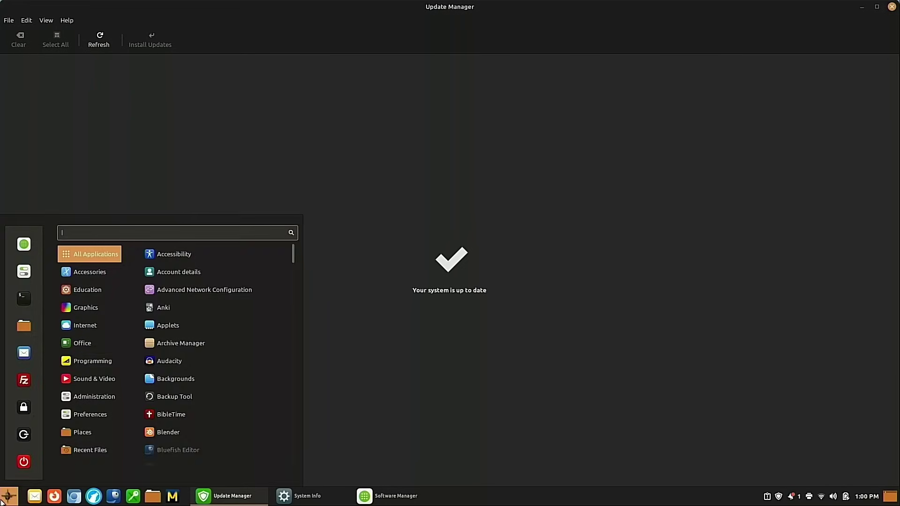
pyautogui.write('software')
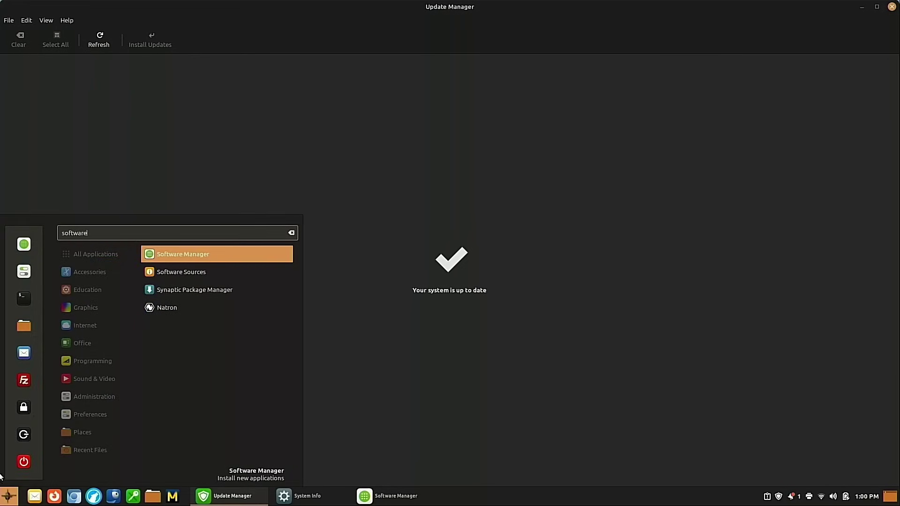
pyautogui.click(197, 274)
pyautogui.write('•••••••••')
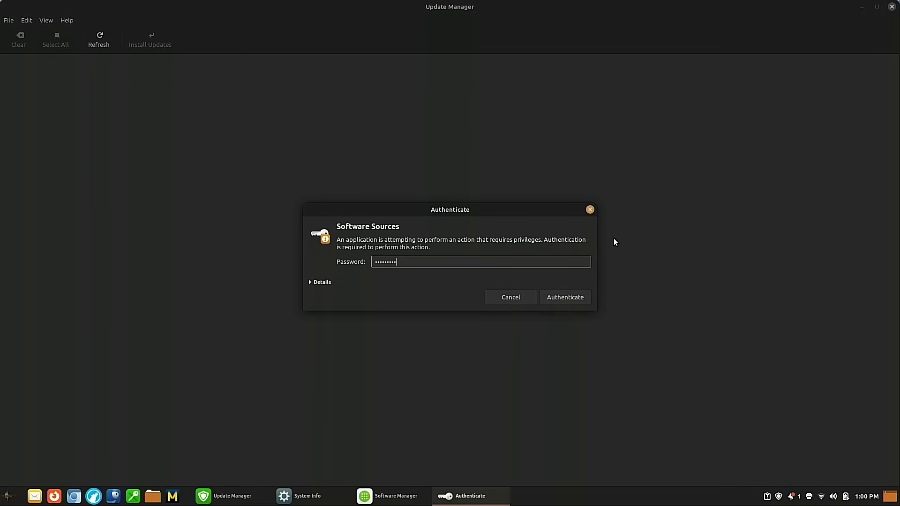
pyautogui.press('Return')
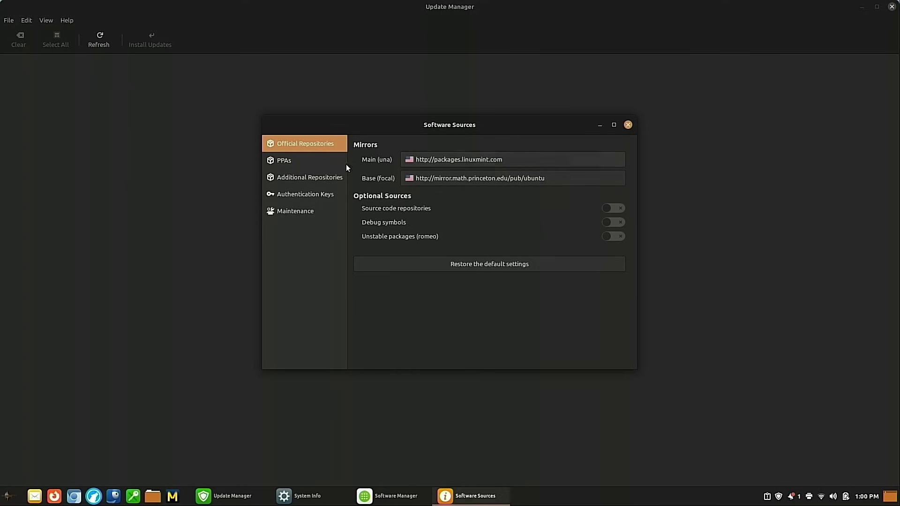
# - Review the PPAs, additional repositories, authentication keys, maintenance and official repositories, recheck the PPAs, and close Software Sources
pyautogui.click(294, 161)
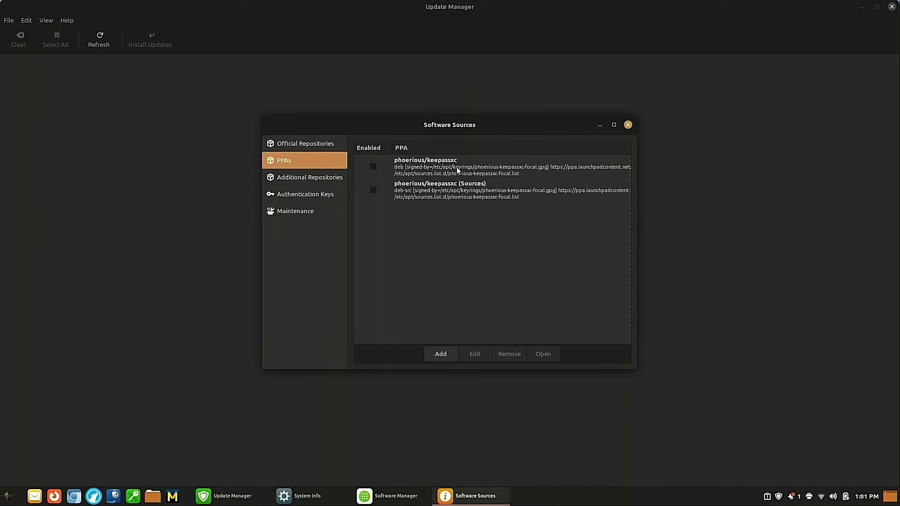
pyautogui.click(287, 177)
pyautogui.click(316, 195)
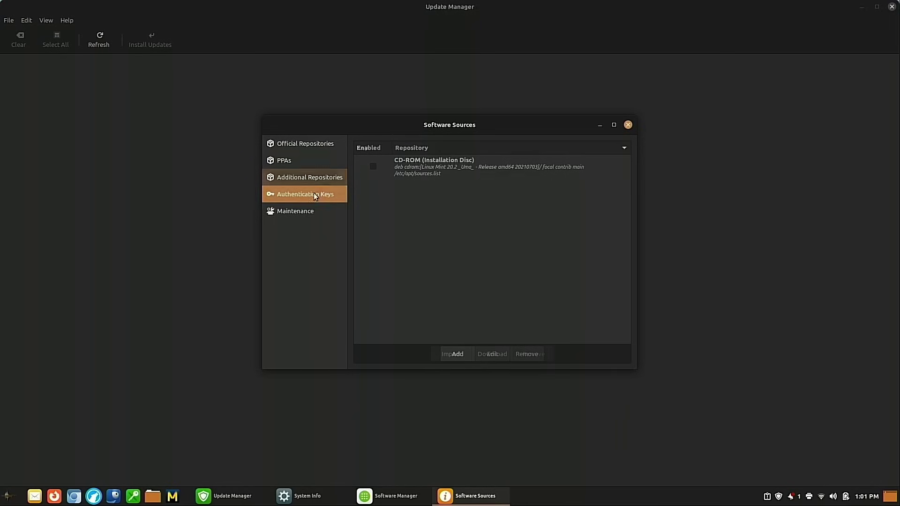
pyautogui.click(298, 212)
pyautogui.click(300, 149)
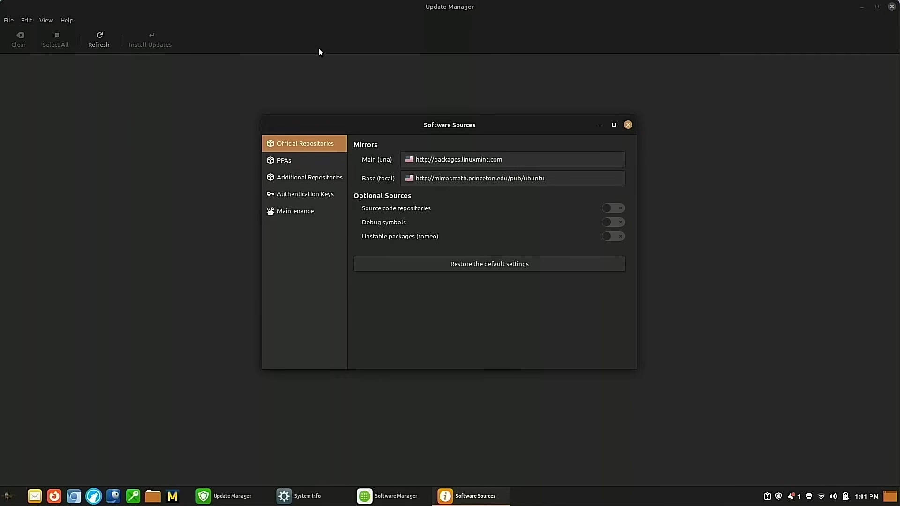
pyautogui.click(327, 160)
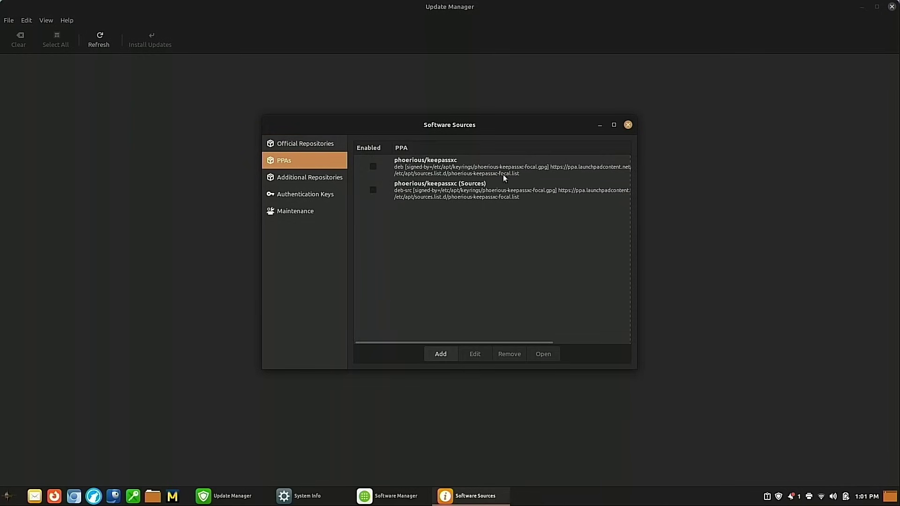
pyautogui.click(628, 125)
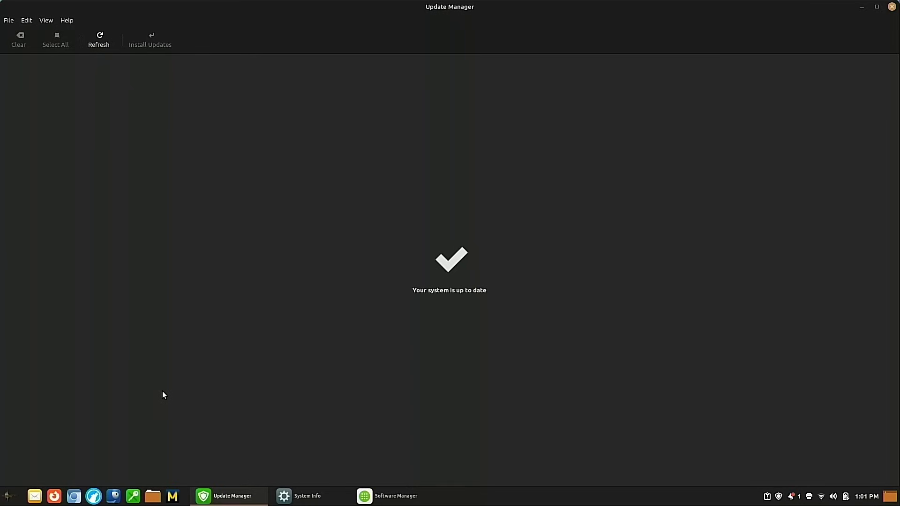
# - Run sudo apt install mintupgrade in a new terminal, entering the account password
pyautogui.hotkey('ctrl', 'alt', 't')
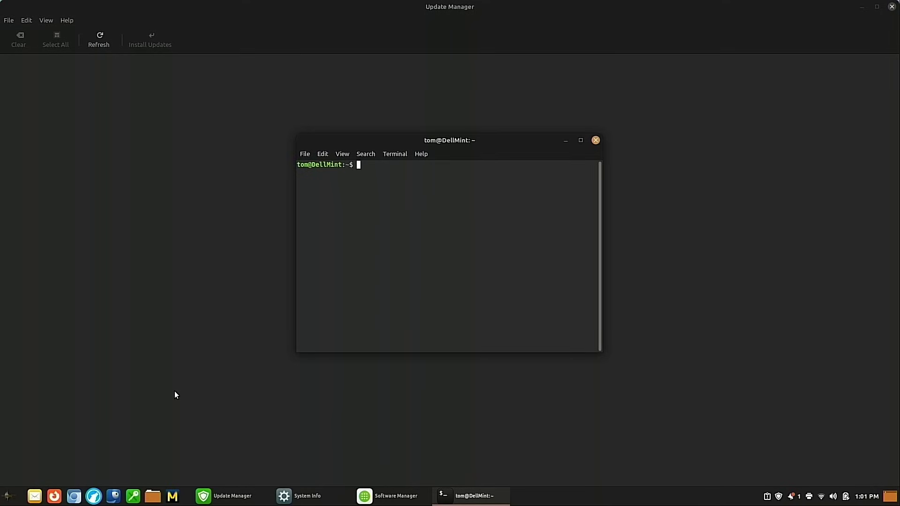
pyautogui.write('sudo apt install m')
pyautogui.write('intupgrade')
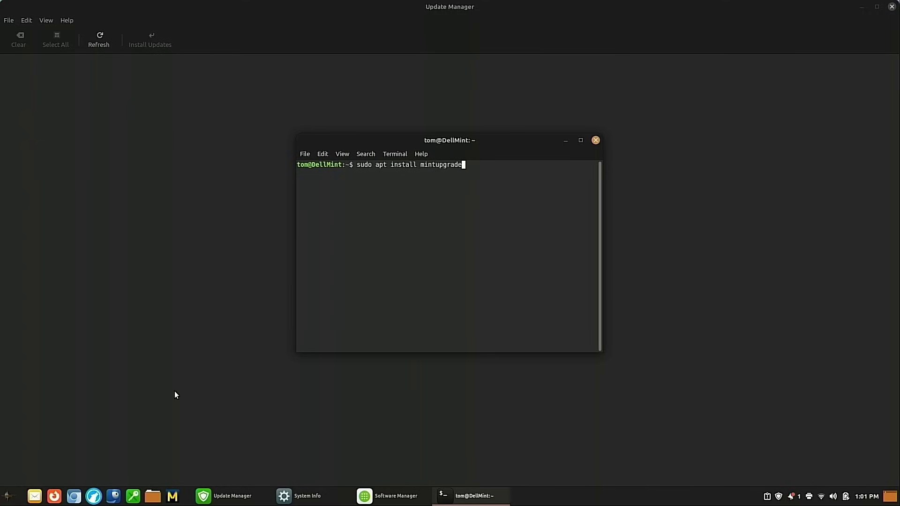
pyautogui.press('Return')
pyautogui.write('*******')
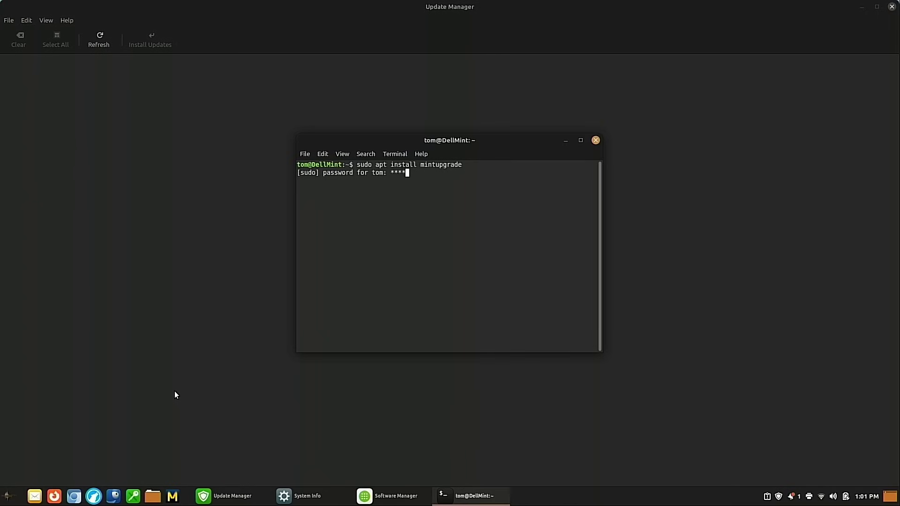
pyautogui.press('Return')
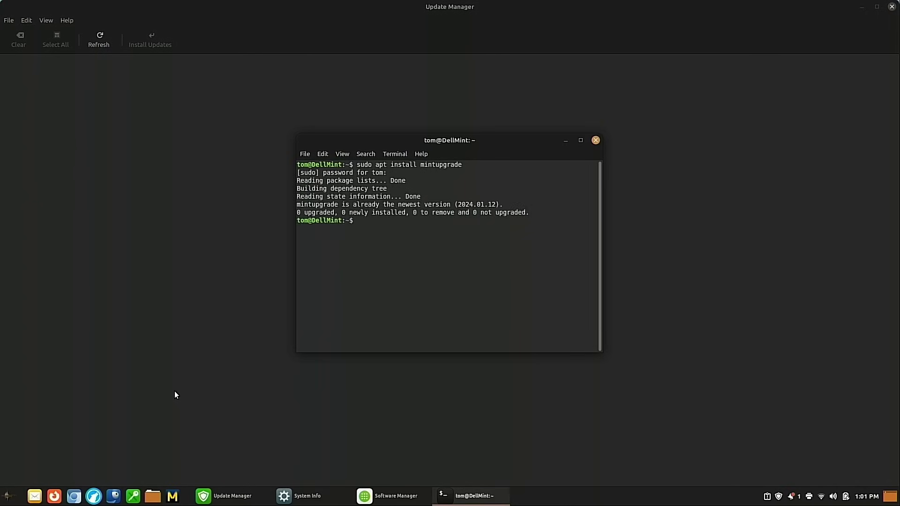
# - Launch the upgrade tool with sudo mintupgrade, proceed to Phase 1: Preparation, and view the requirements in its preferences
pyautogui.write('sudo mintupgrade')
pyautogui.press('Return')
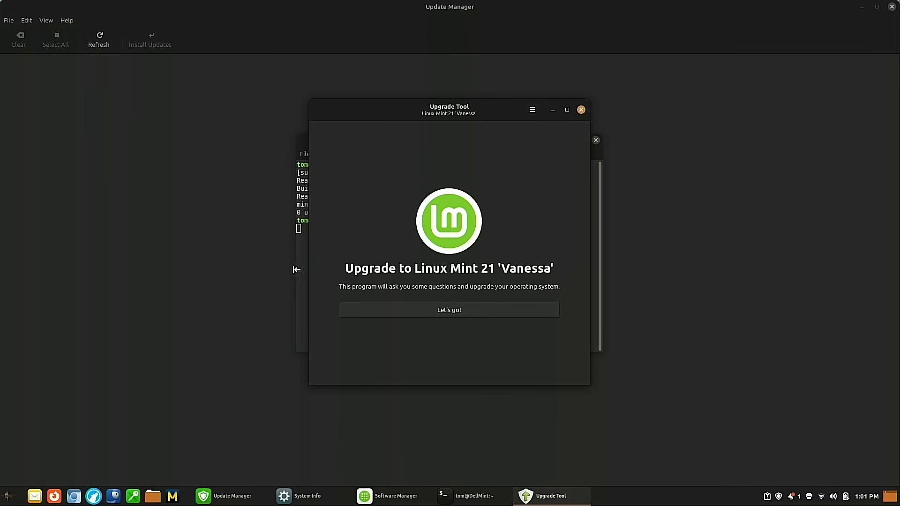
pyautogui.click(467, 314)
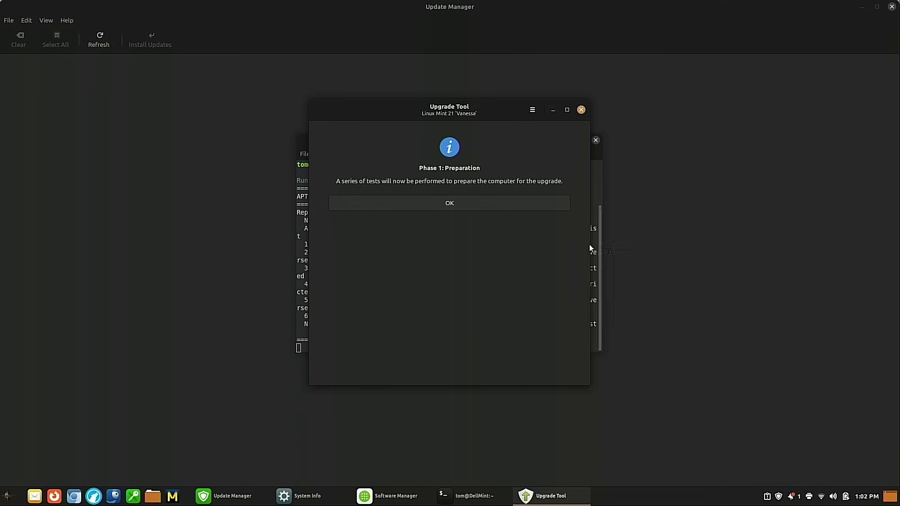
pyautogui.click(532, 111)
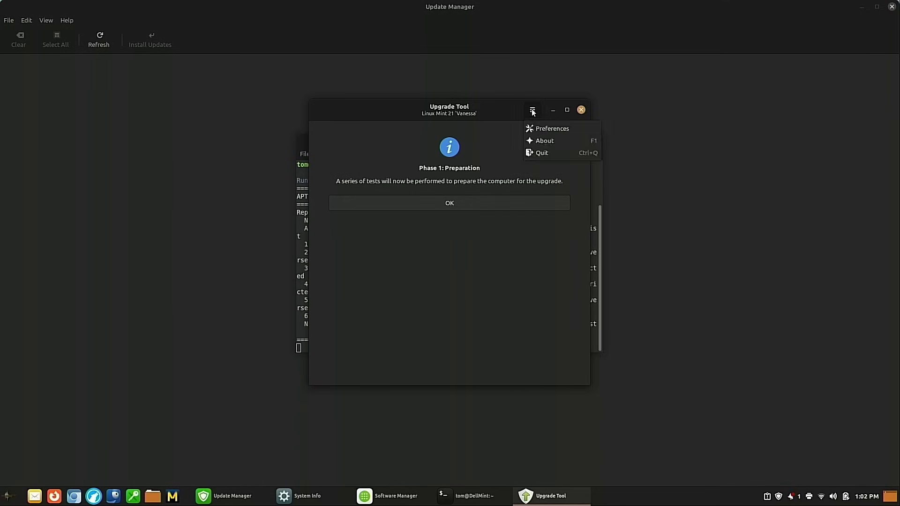
pyautogui.click(549, 129)
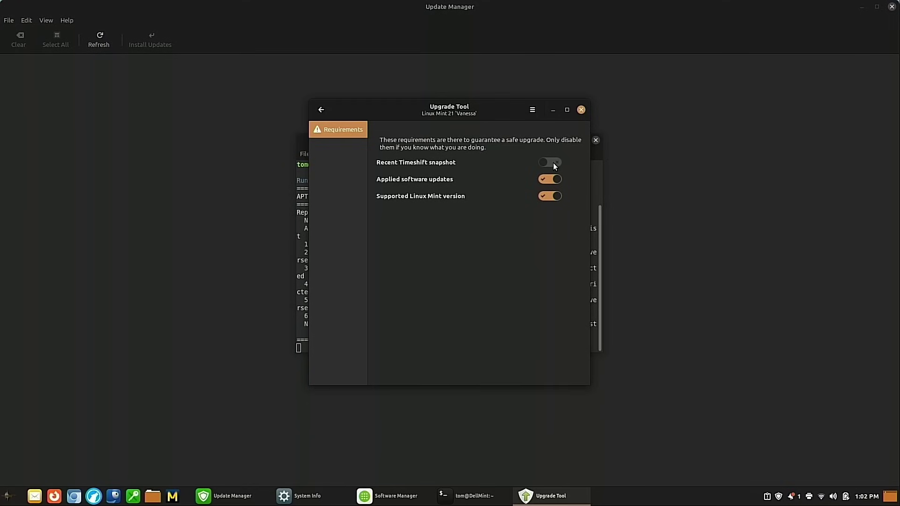
# - Open Timeshift with the account password, view its setup wizard and snapshot list, and close it
pyautogui.click(4, 501)
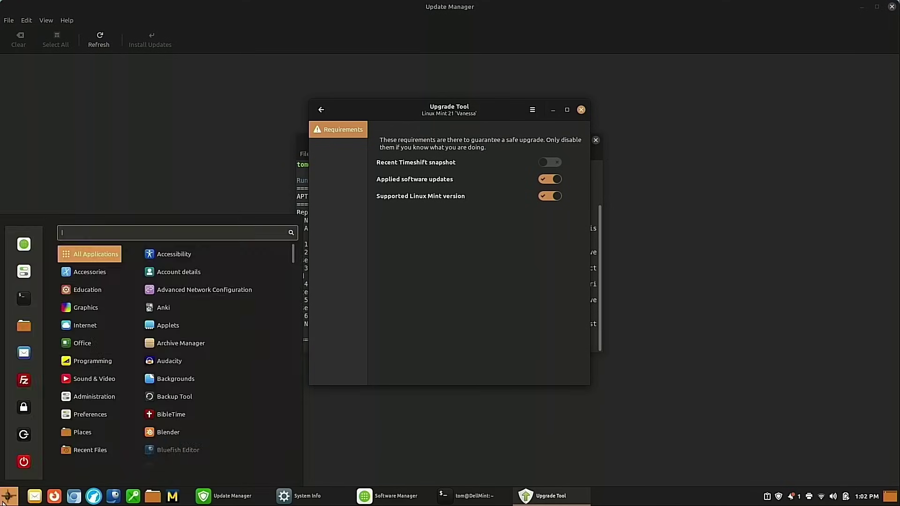
pyautogui.write('timel')
pyautogui.click(223, 253)
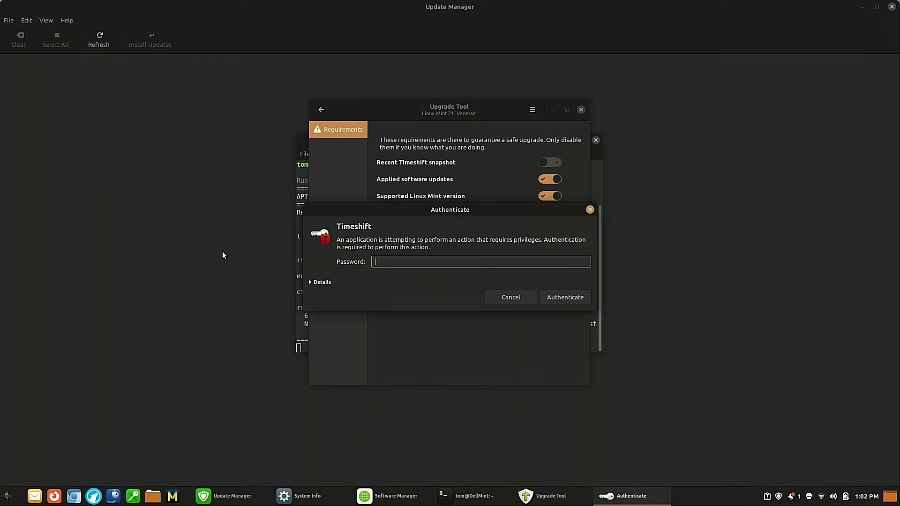
pyautogui.write('•••••••••')
pyautogui.press('Return')
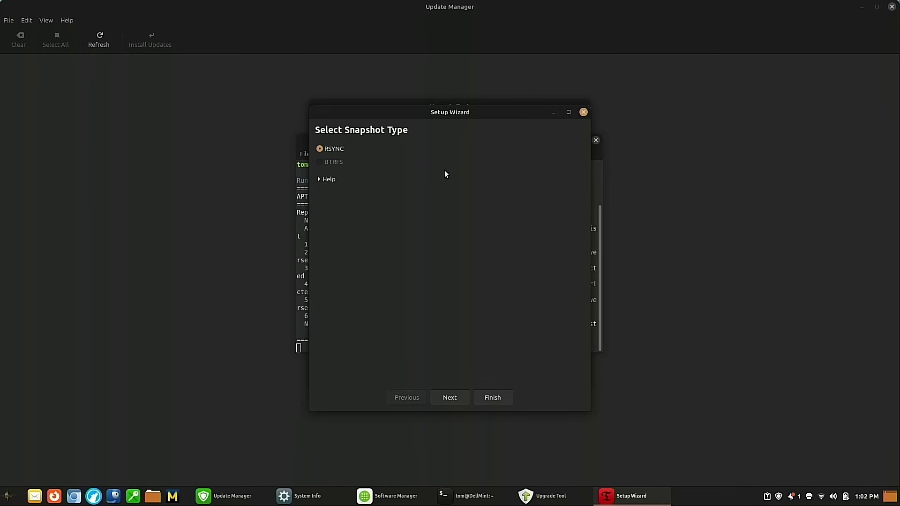
pyautogui.moveTo(476, 108); pyautogui.dragTo(717, 132)
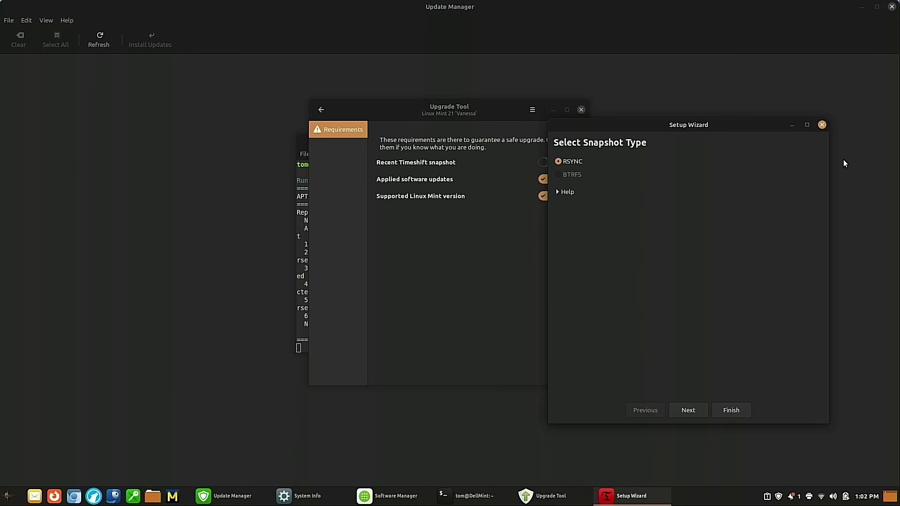
pyautogui.click(822, 125)
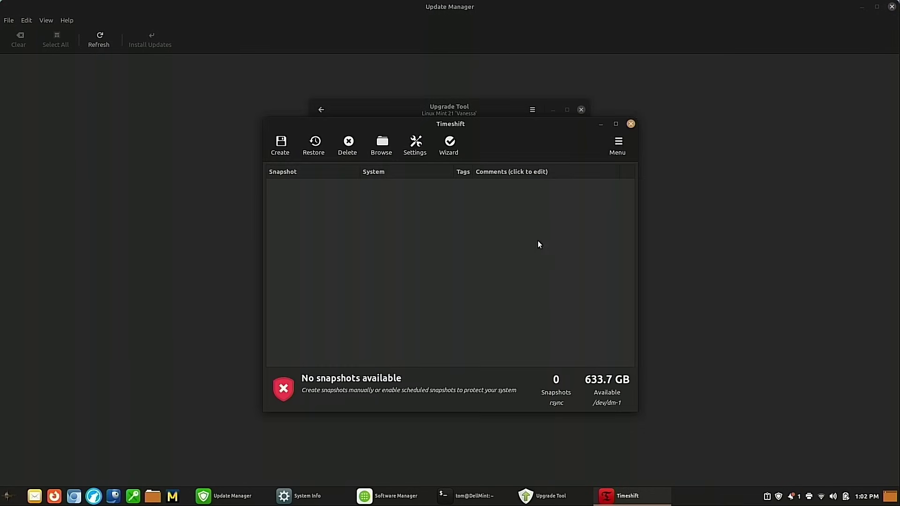
pyautogui.click(631, 125)
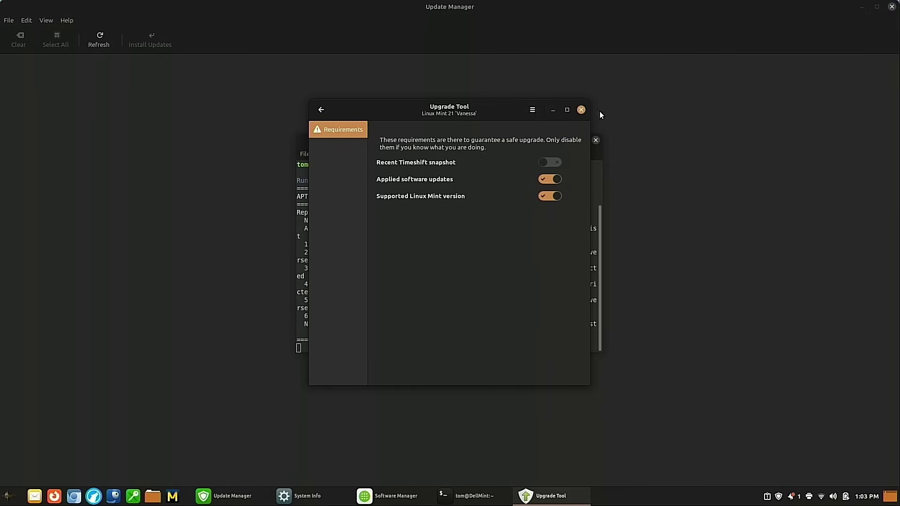
# - Close the upgrade tool, relaunch it with sudo mintupgrade, and proceed to Phase 1: Preparation
pyautogui.click(581, 110)
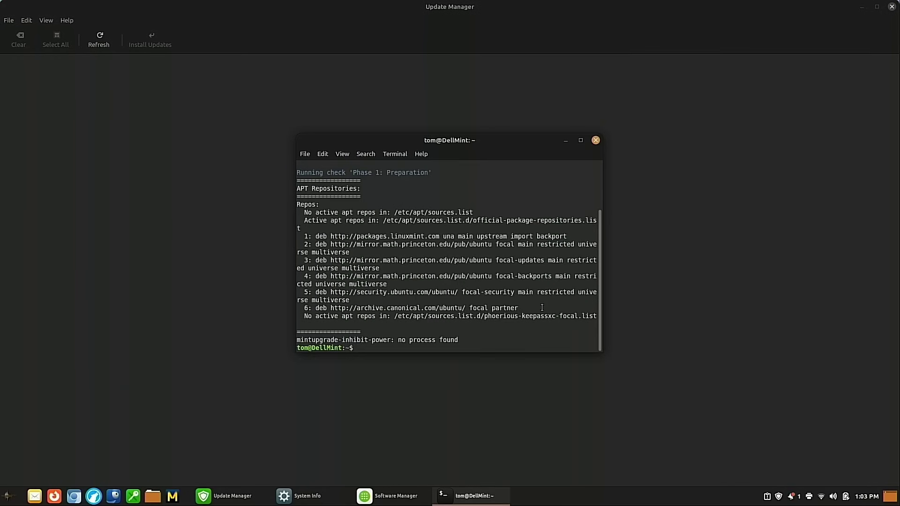
pyautogui.press('Up')
pyautogui.press('Return')
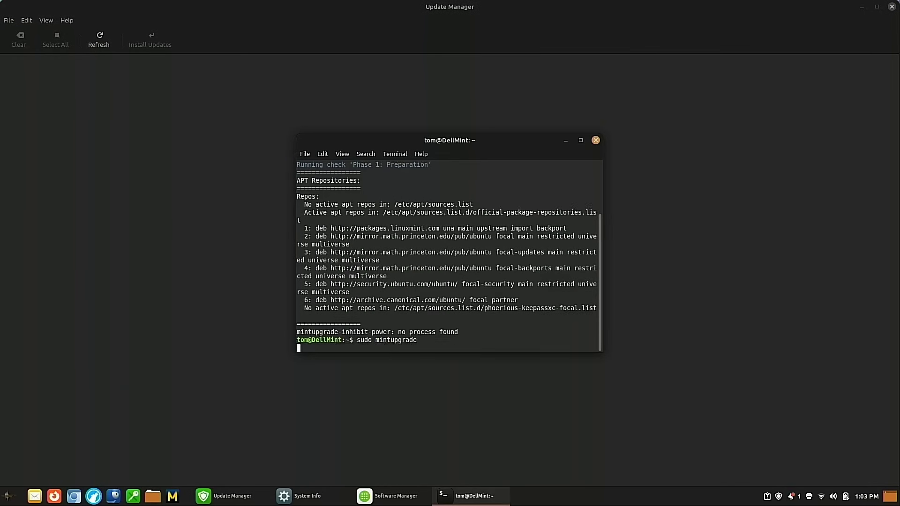
pyautogui.click(541, 310)
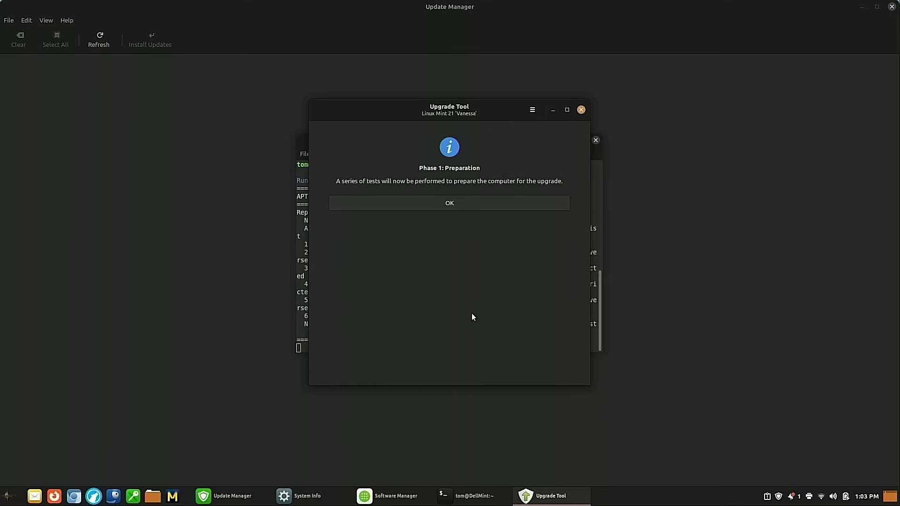
# - Start the Phase 1 preparation tests and arrange the upgrade tool and terminal windows side by side
pyautogui.click(457, 204)
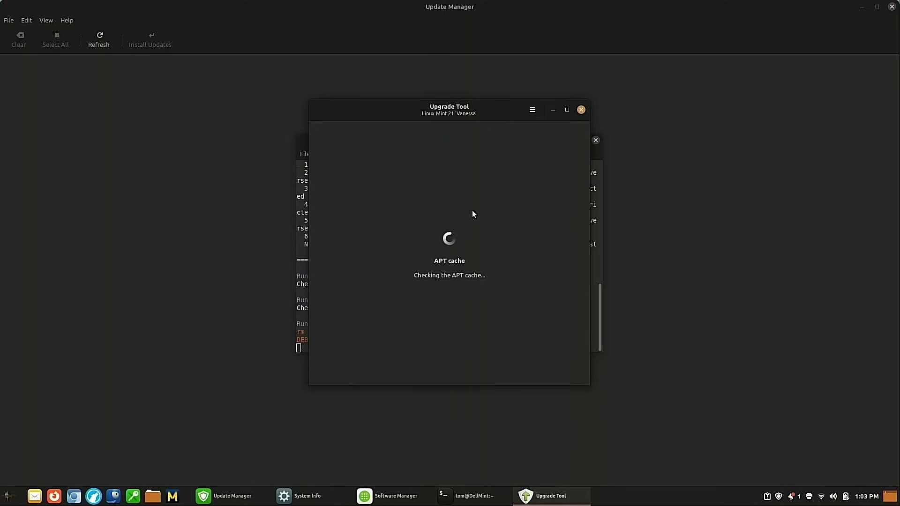
pyautogui.moveTo(473, 103); pyautogui.dragTo(691, 90)
pyautogui.moveTo(484, 143); pyautogui.dragTo(308, 116)
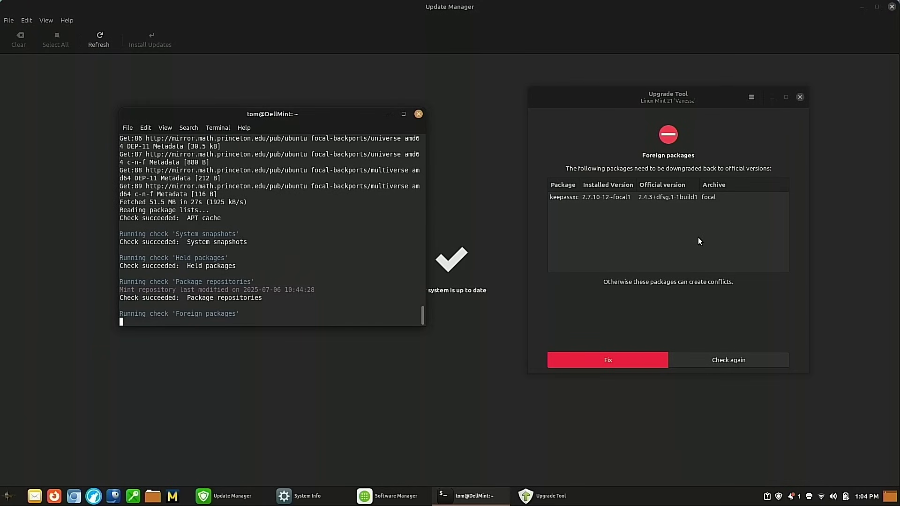
# - Downgrade the foreign keepassxc package and continue past the orphan packages into Phase 2: Simulation and download
pyautogui.click(617, 361)
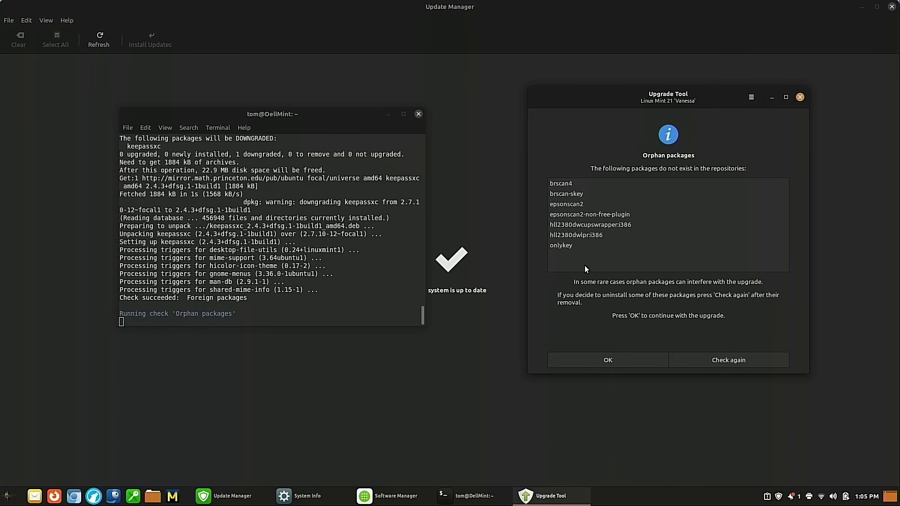
pyautogui.click(613, 357)
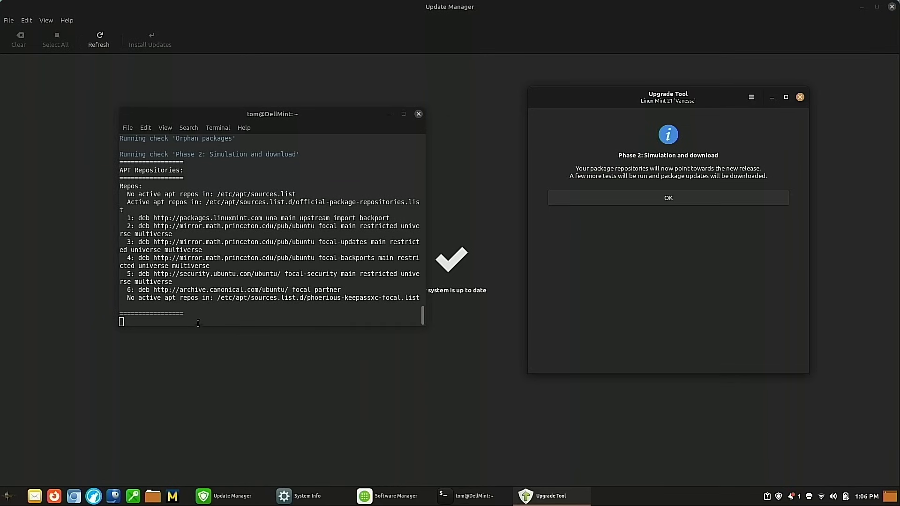
pyautogui.click(681, 200)
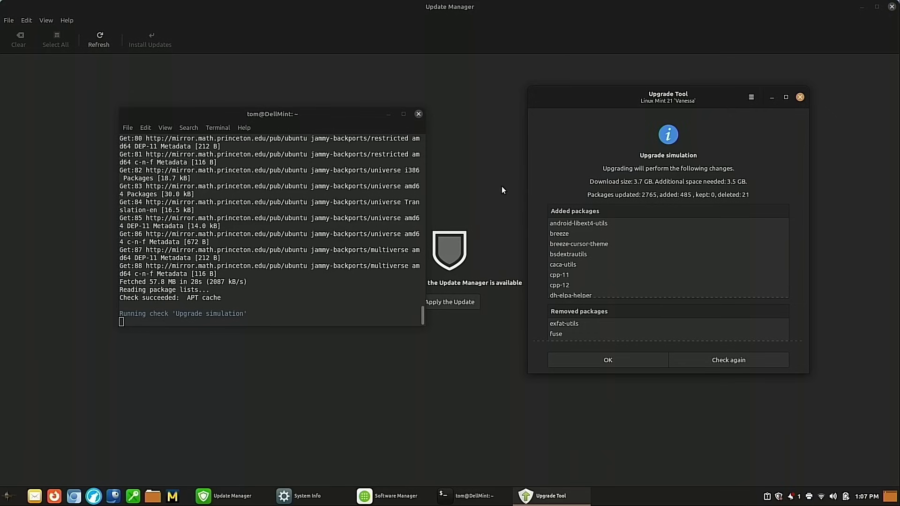
# - Review the added and removed packages in the upgrade simulation, accept the changes, and start Phase 3: Upgrade
pyautogui.scroll(-15, 643, 228)
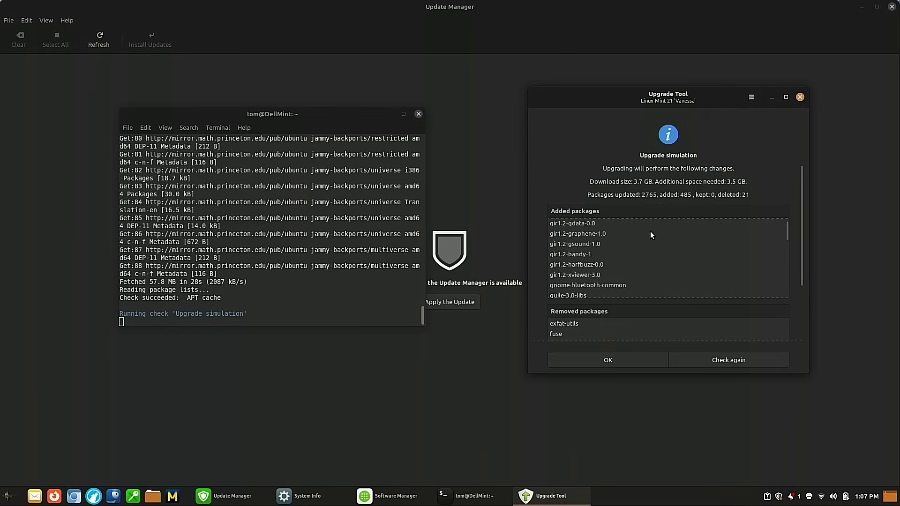
pyautogui.scroll(-5, 680, 255)
pyautogui.moveTo(788, 243); pyautogui.dragTo(788, 286)
pyautogui.scroll(-3, 759, 325)
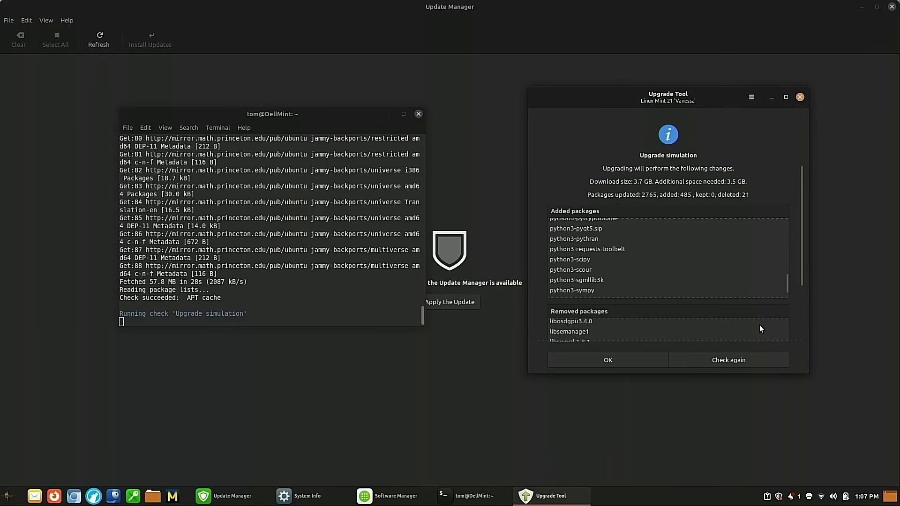
pyautogui.scroll(3, 754, 329)
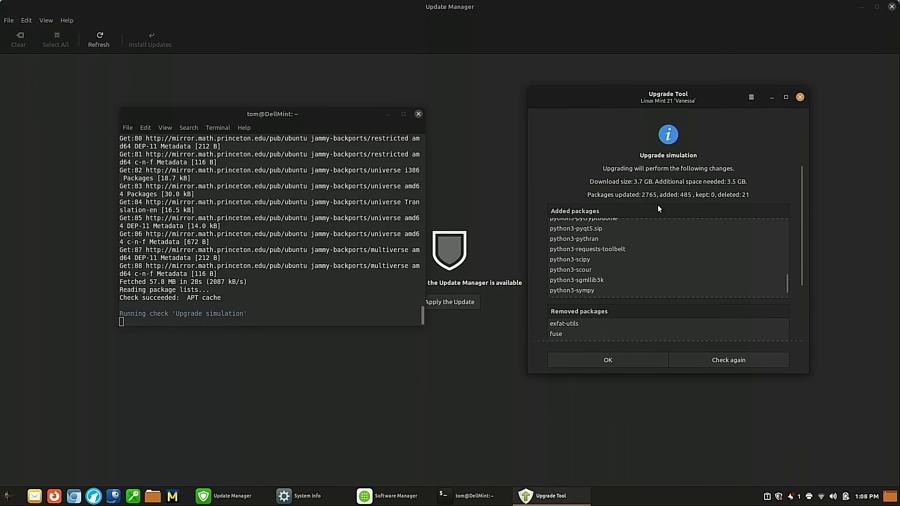
pyautogui.click(607, 360)
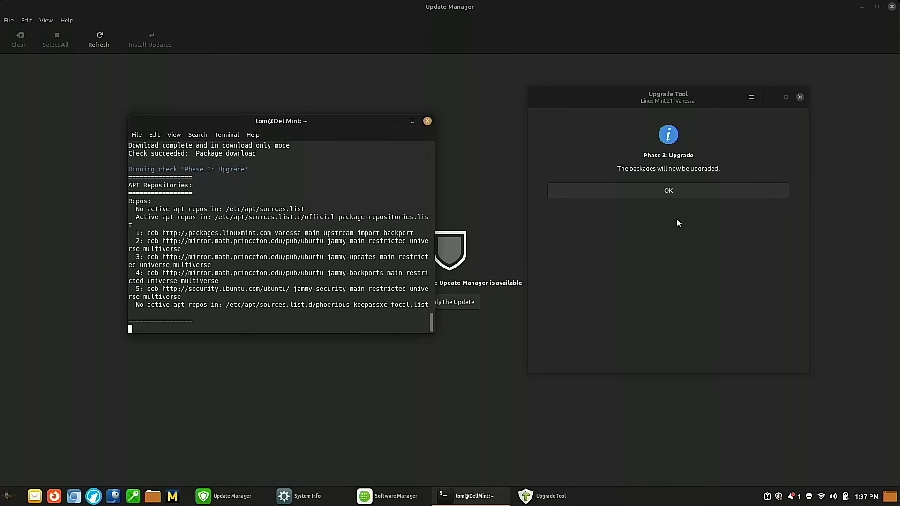
pyautogui.click(673, 189)
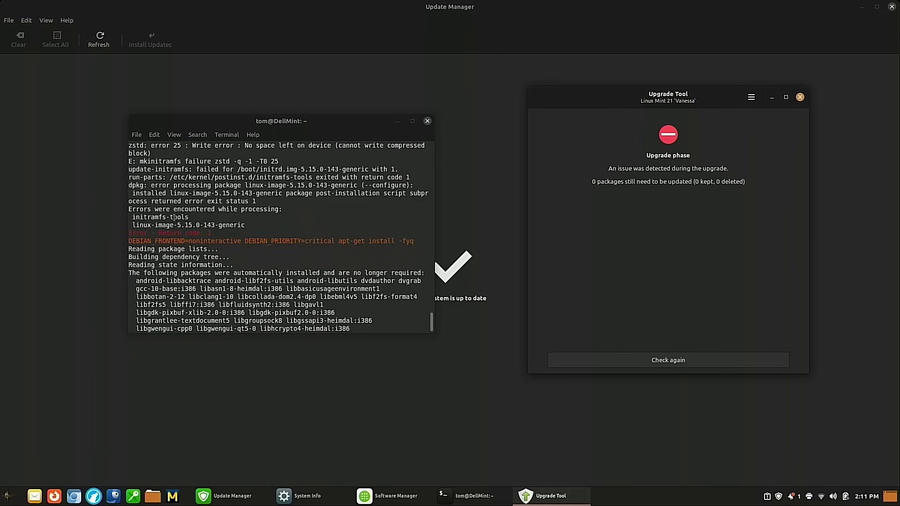
# - Examine the kernel files and free space in /boot, and check the running Linux kernel version in System Info
pyautogui.click(153, 496)
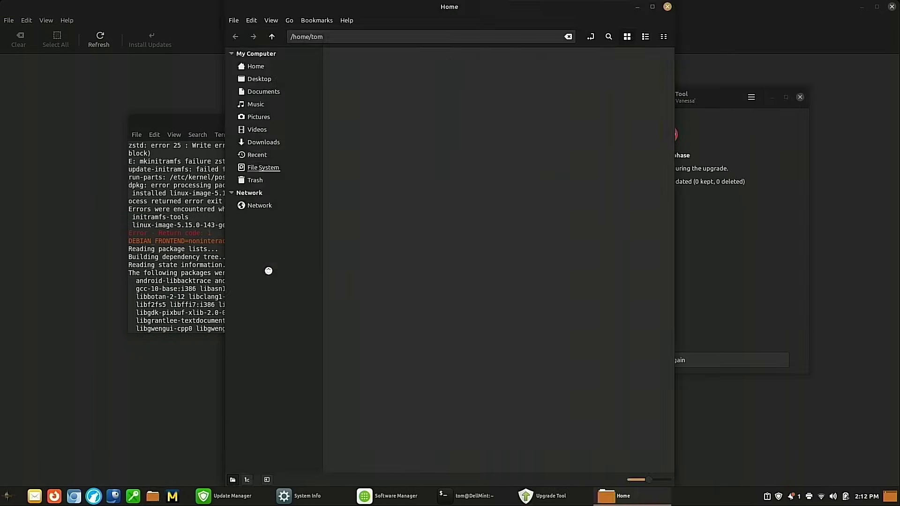
pyautogui.click(286, 169)
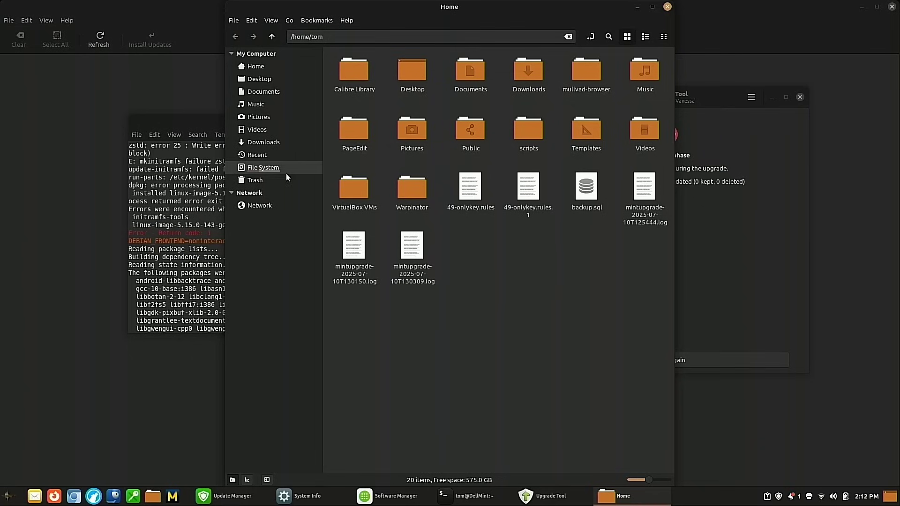
pyautogui.doubleClick(410, 77)
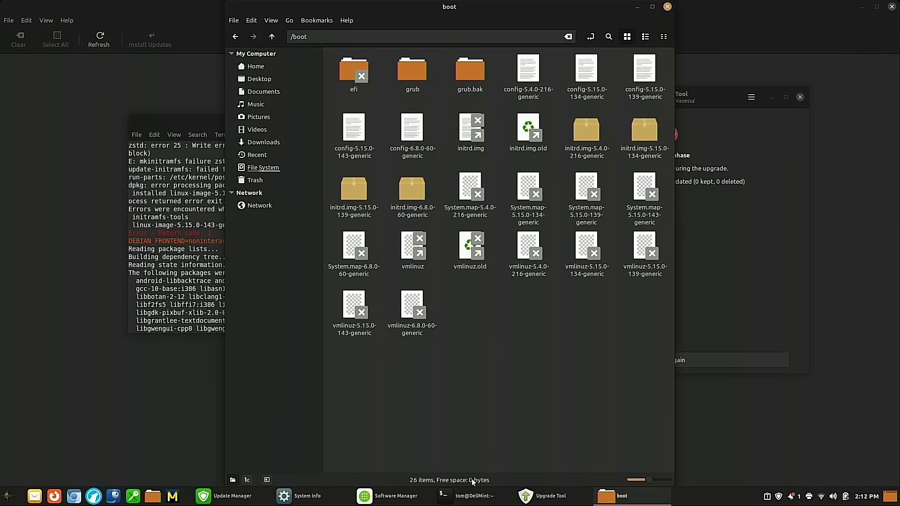
pyautogui.click(651, 7)
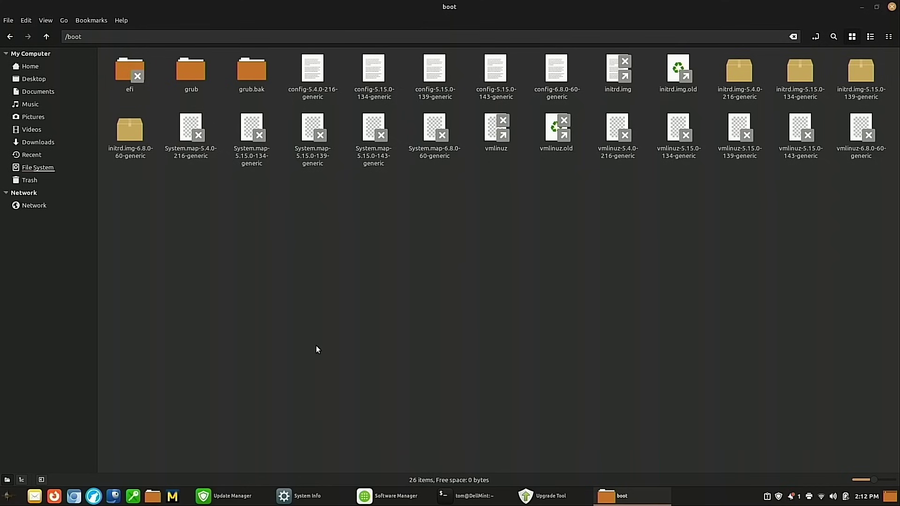
pyautogui.hotkey('alt', 'Tab')
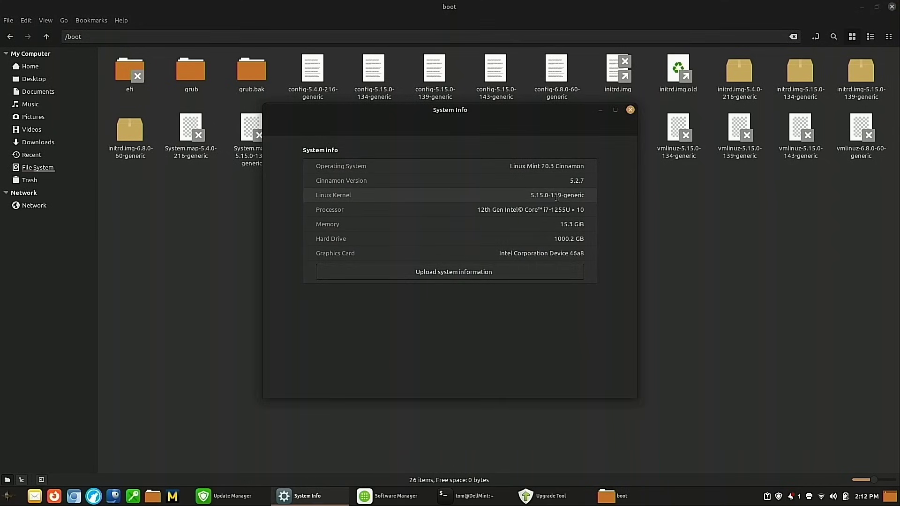
pyautogui.click(631, 110)
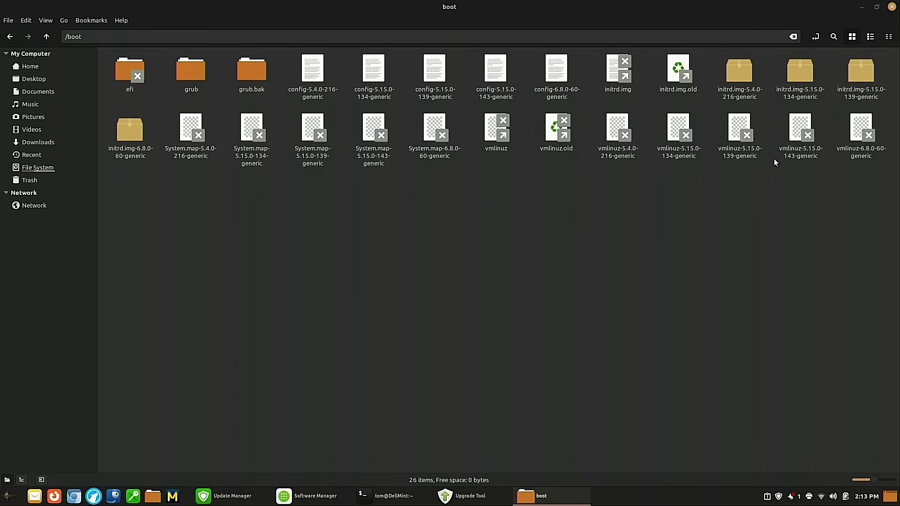
# - Try to delete the config, initrd.img, System.map and vmlinuz files of kernel 5.4.0-216-generic without elevated privileges
pyautogui.click(742, 72)
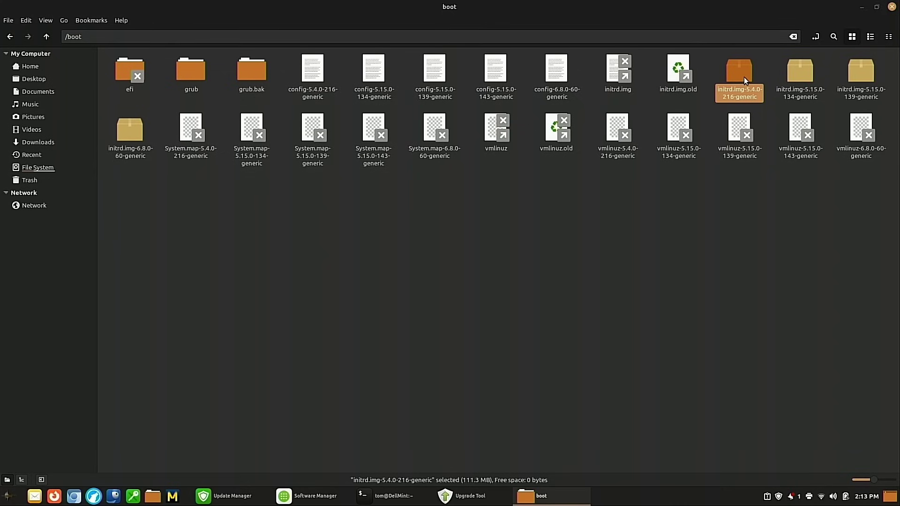
pyautogui.keyDown('ctrl'); pyautogui.click(308, 73); pyautogui.keyUp('ctrl')
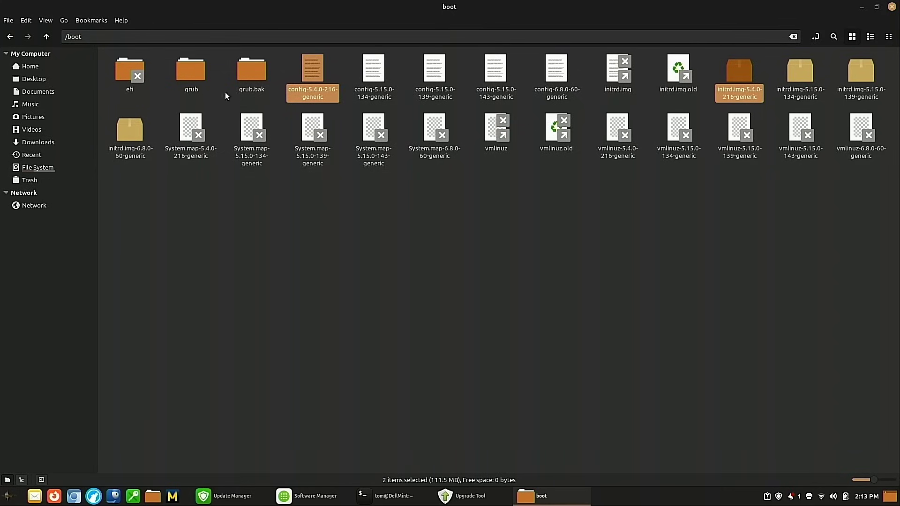
pyautogui.keyDown('ctrl'); pyautogui.click(186, 136); pyautogui.keyUp('ctrl')
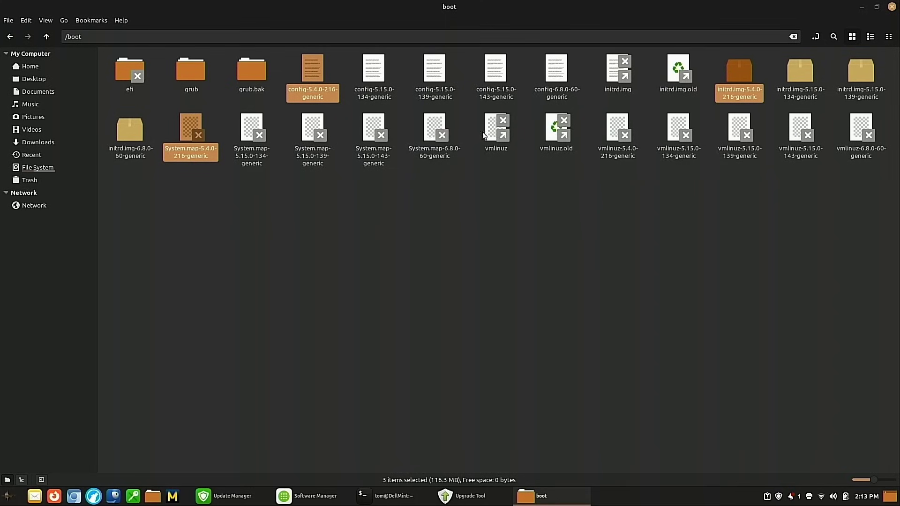
pyautogui.keyDown('ctrl'); pyautogui.click(624, 134); pyautogui.keyUp('ctrl')
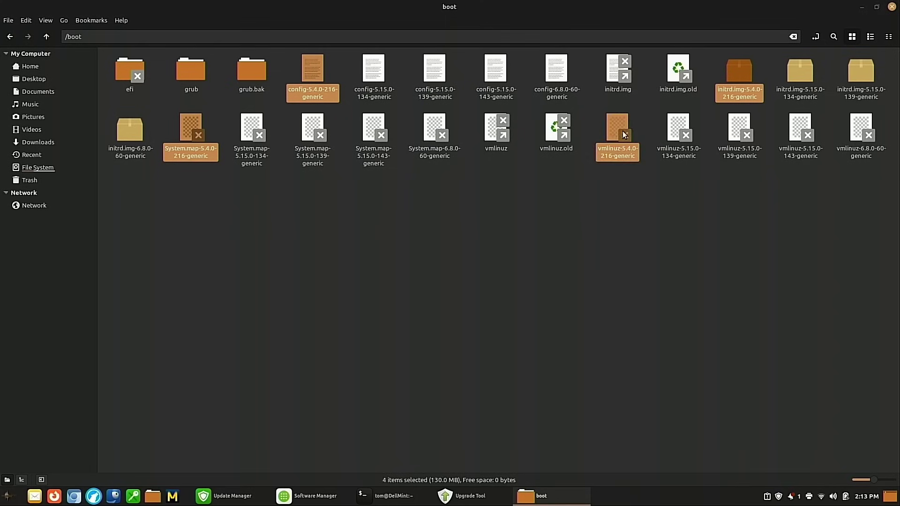
pyautogui.rightClick(623, 134)
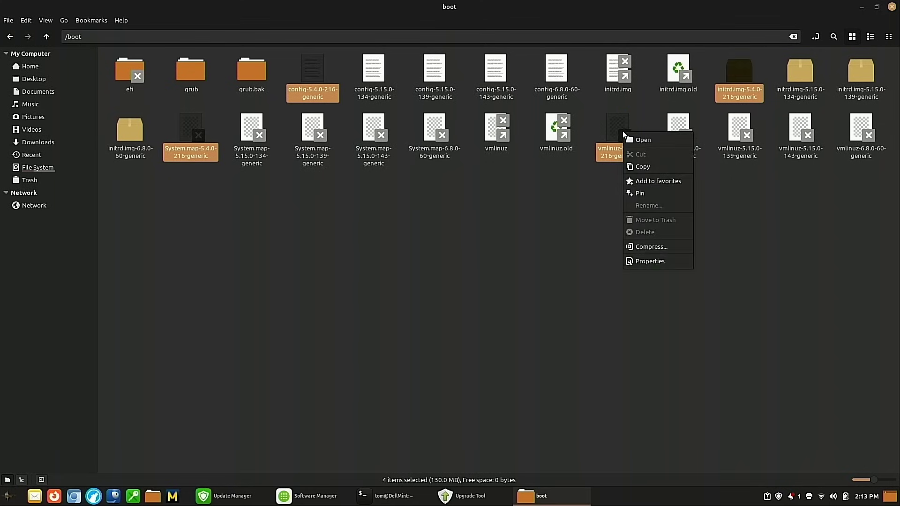
pyautogui.click(550, 244)
# - Open the /boot folder as root, authenticating with the account password
pyautogui.rightClick(279, 254)
pyautogui.click(347, 301)
pyautogui.write('•••••••')
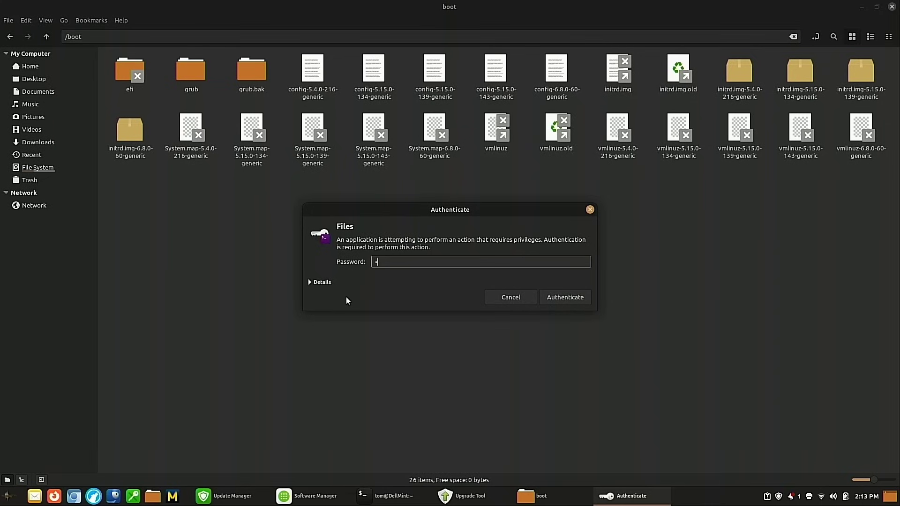
pyautogui.press('Return')
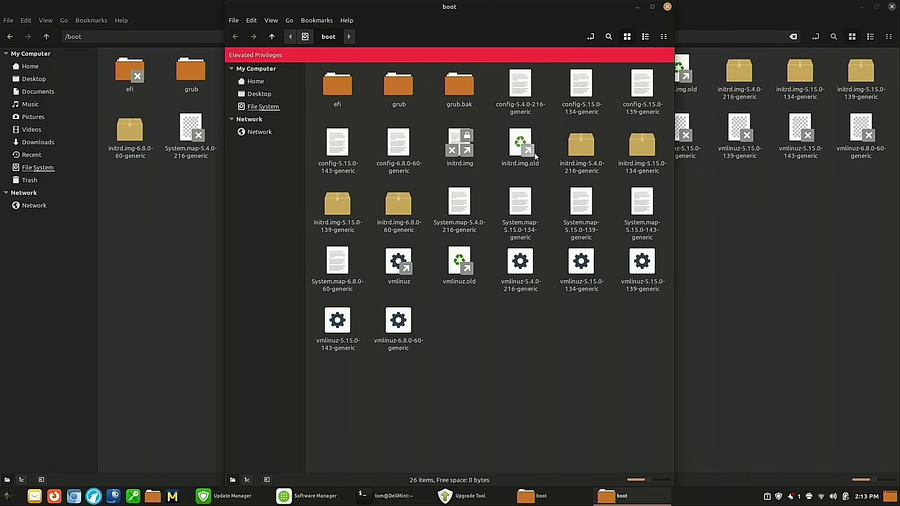
# - Delete the config, initrd.img, System.map and vmlinuz files of kernel 5.4.0-216-generic from /boot
pyautogui.click(531, 89)
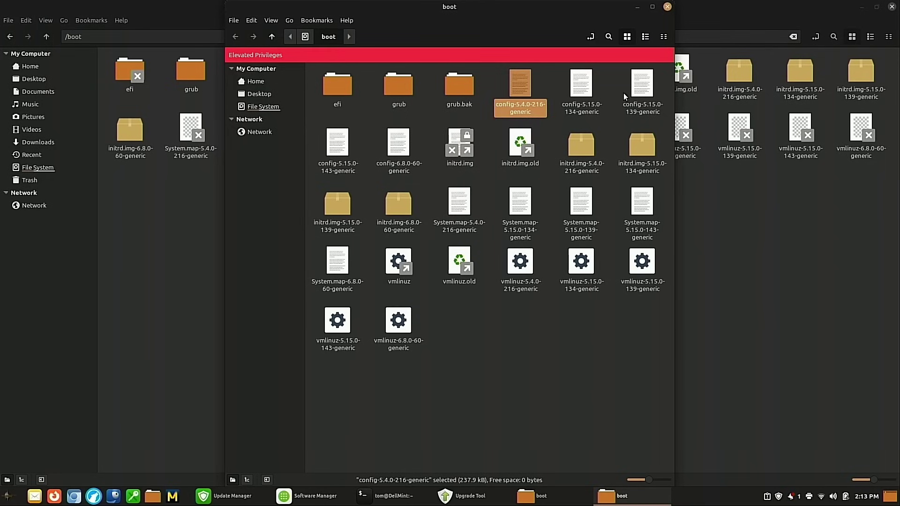
pyautogui.keyDown('ctrl'); pyautogui.click(578, 151); pyautogui.keyUp('ctrl')
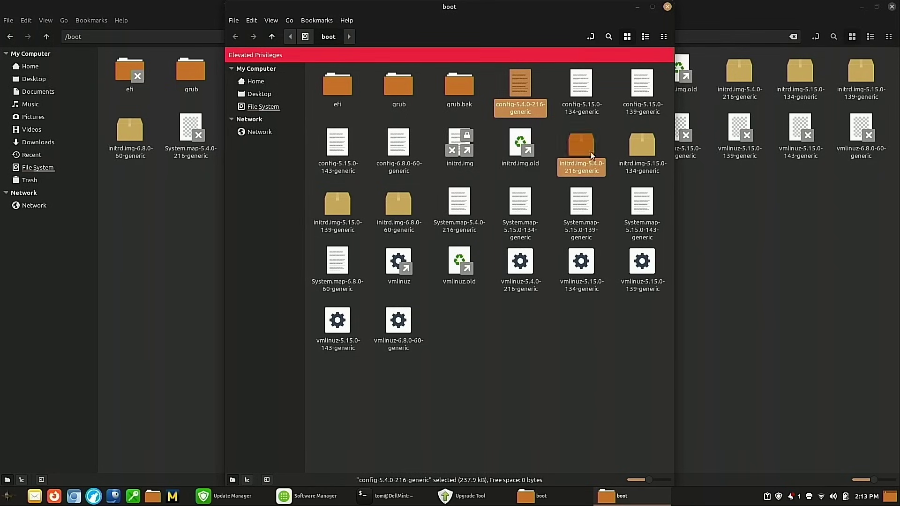
pyautogui.keyDown('ctrl'); pyautogui.click(448, 209); pyautogui.keyUp('ctrl')
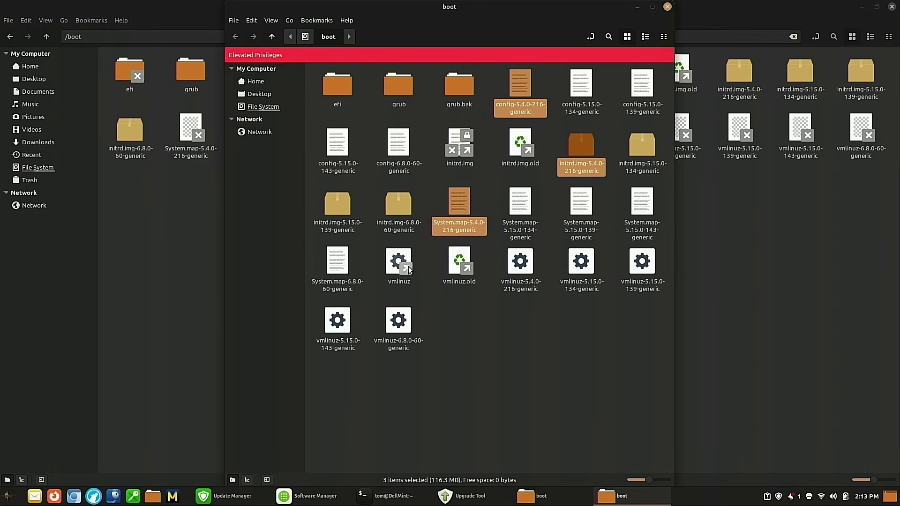
pyautogui.keyDown('ctrl'); pyautogui.click(520, 265); pyautogui.keyUp('ctrl')
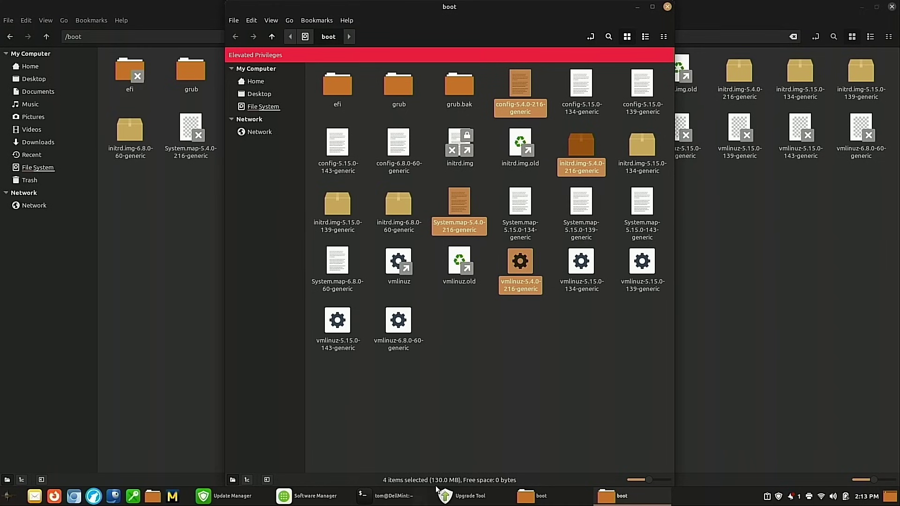
pyautogui.rightClick(525, 264)
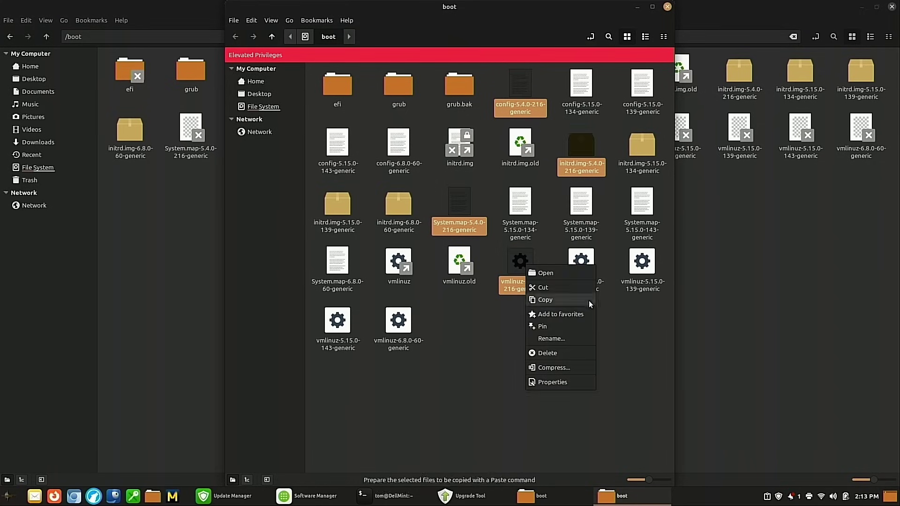
pyautogui.click(563, 351)
pyautogui.click(550, 290)
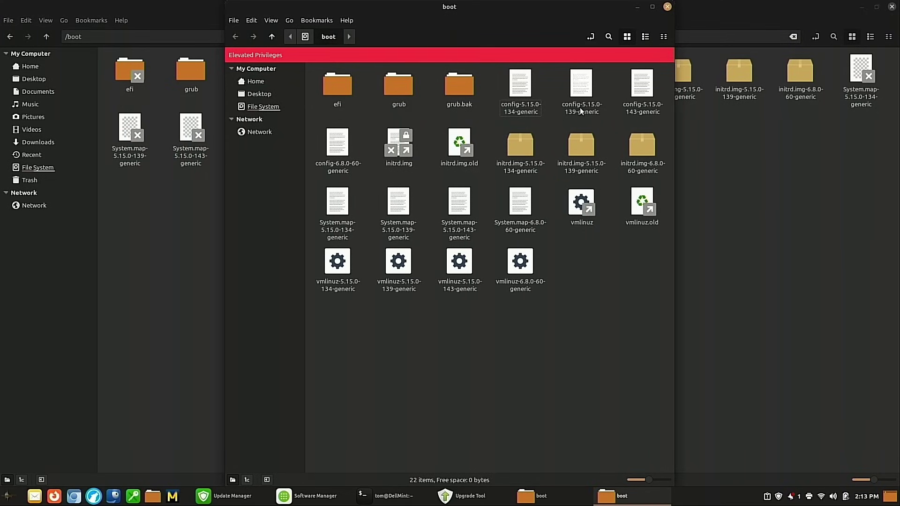
pyautogui.click(514, 88)
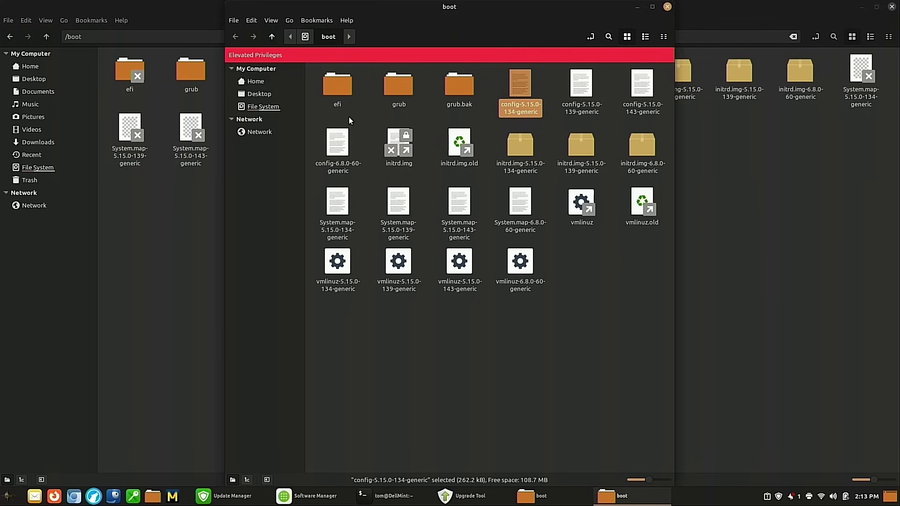
pyautogui.keyDown('ctrl'); pyautogui.click(514, 151); pyautogui.keyUp('ctrl')
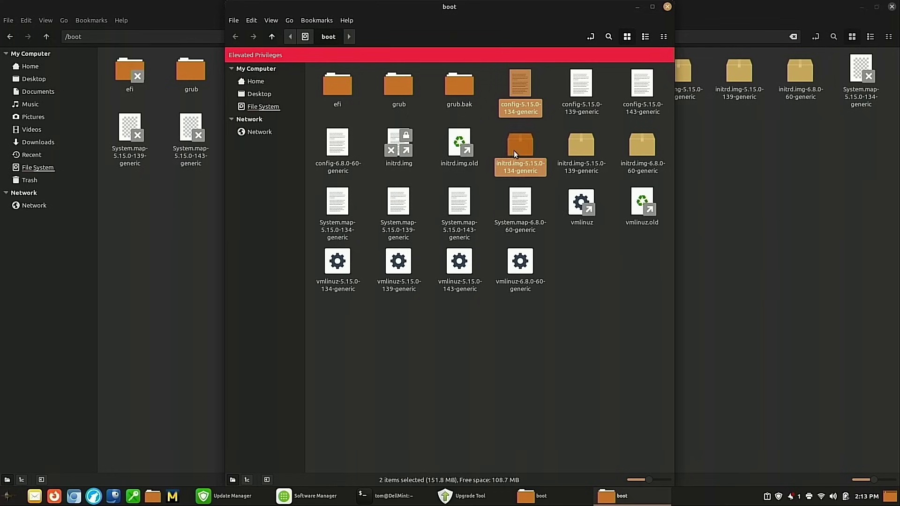
pyautogui.keyDown('ctrl'); pyautogui.click(334, 206); pyautogui.keyUp('ctrl')
pyautogui.scroll(1, 333, 206)
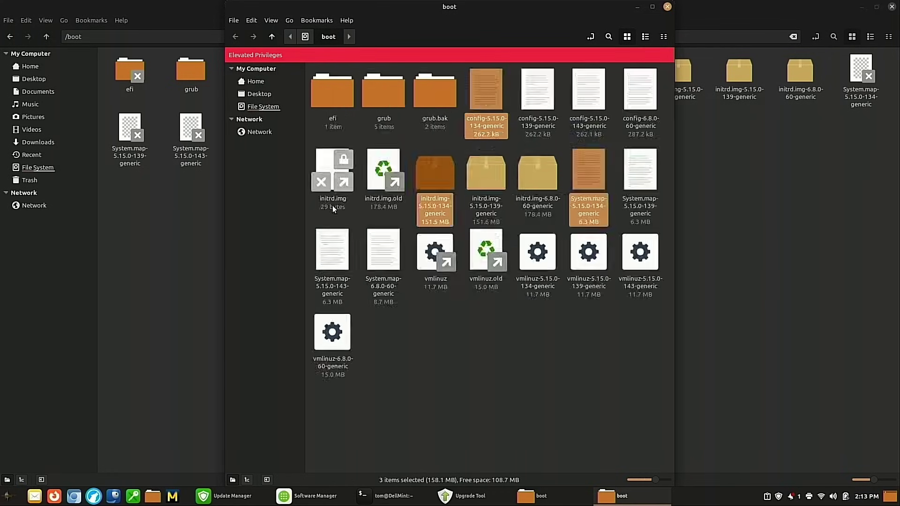
pyautogui.click(497, 320)
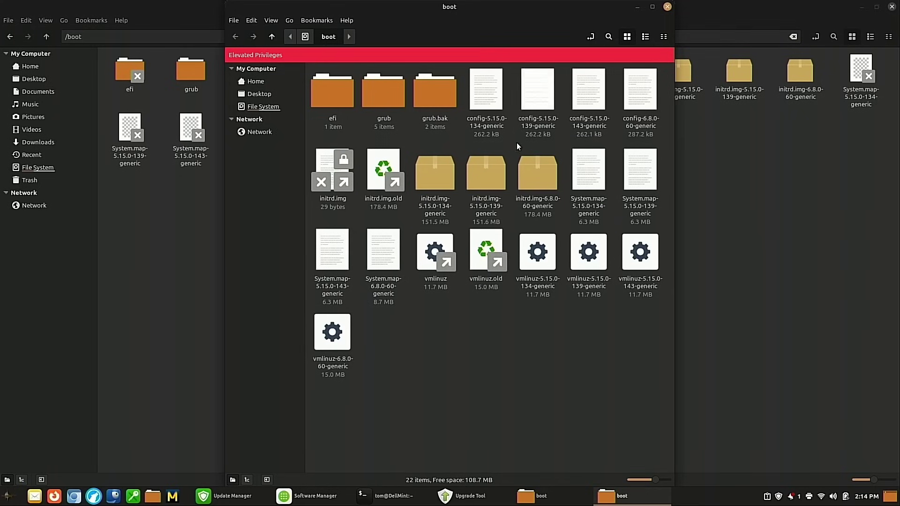
pyautogui.scroll(-1, 539, 311)
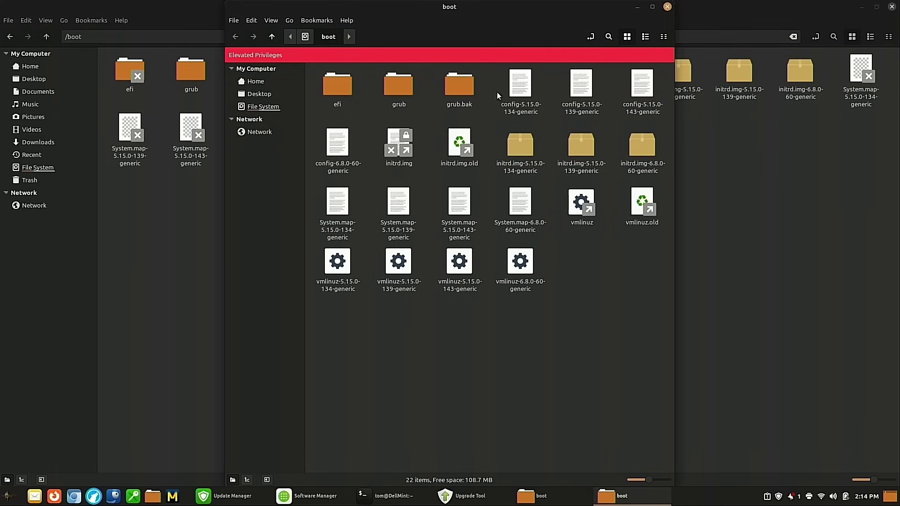
# - Delete the config, initrd.img, System.map and vmlinuz files of kernel 5.15.0-134-generic from /boot and close the root file window
pyautogui.click(528, 83)
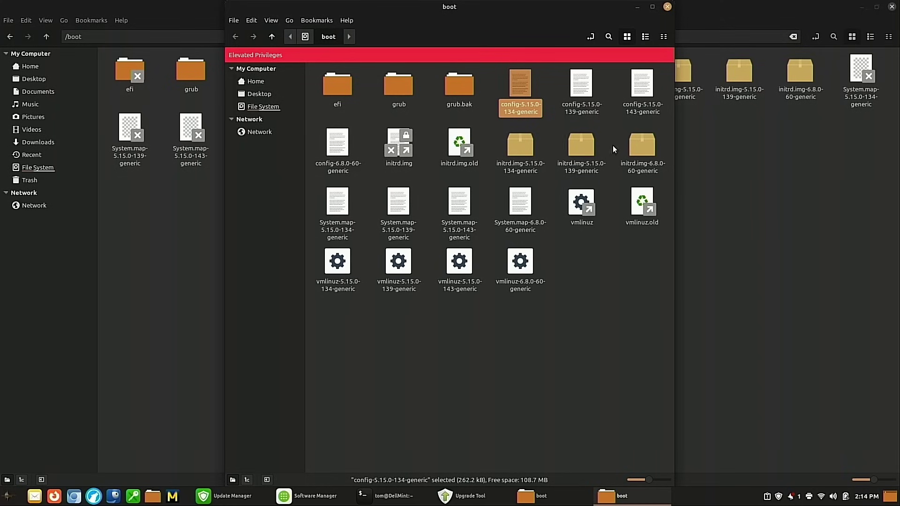
pyautogui.keyDown('ctrl'); pyautogui.click(340, 197); pyautogui.keyUp('ctrl')
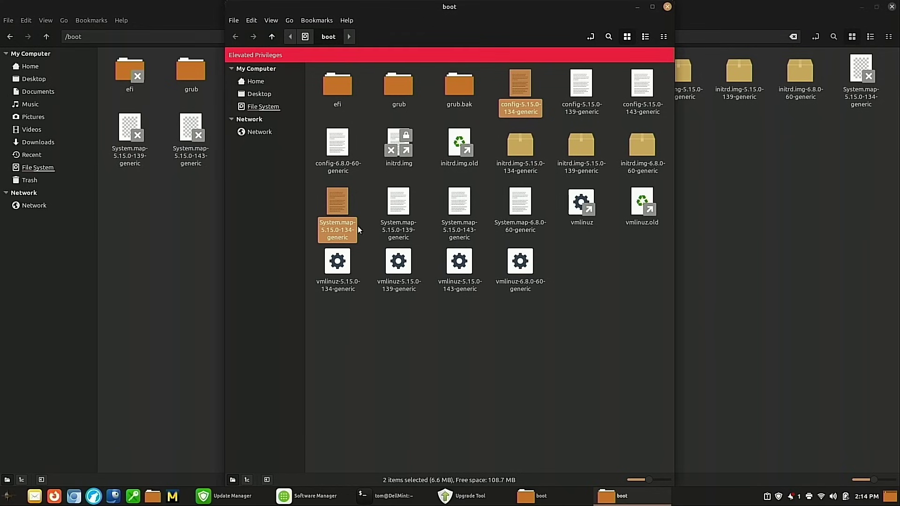
pyautogui.keyDown('ctrl'); pyautogui.click(340, 268); pyautogui.keyUp('ctrl')
pyautogui.keyDown('ctrl'); pyautogui.click(520, 147); pyautogui.keyUp('ctrl')
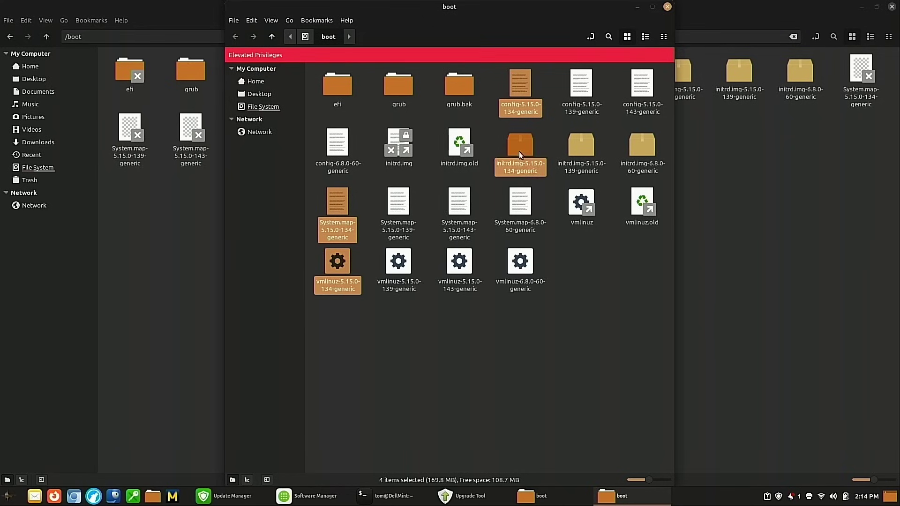
pyautogui.rightClick(519, 151)
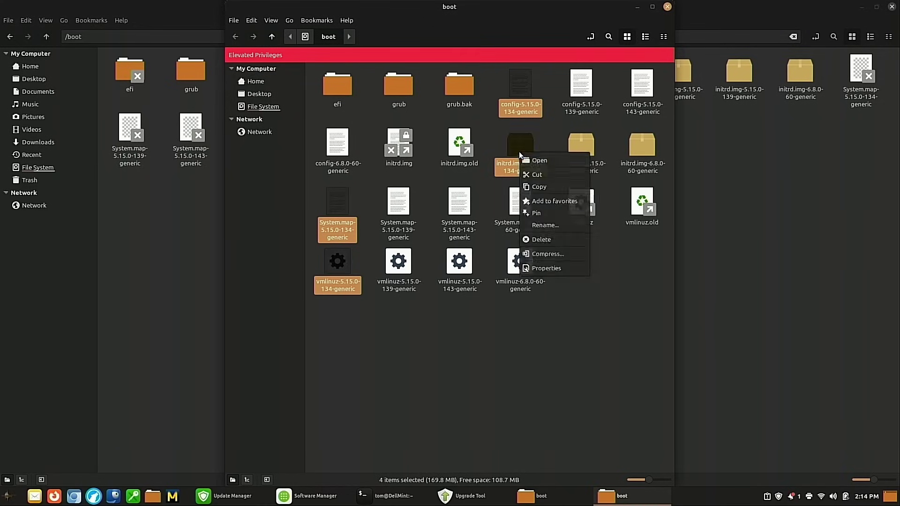
pyautogui.click(547, 239)
pyautogui.click(544, 290)
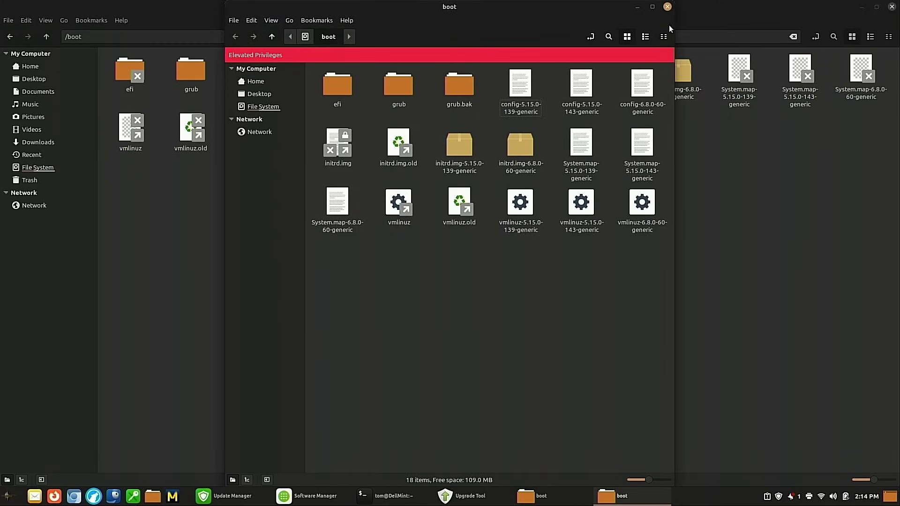
pyautogui.click(668, 6)
# - Bring up the Upgrade Tool and its terminal, and rerun the upgrade phase check for Linux Mint 21 'Vanessa'
pyautogui.click(468, 496)
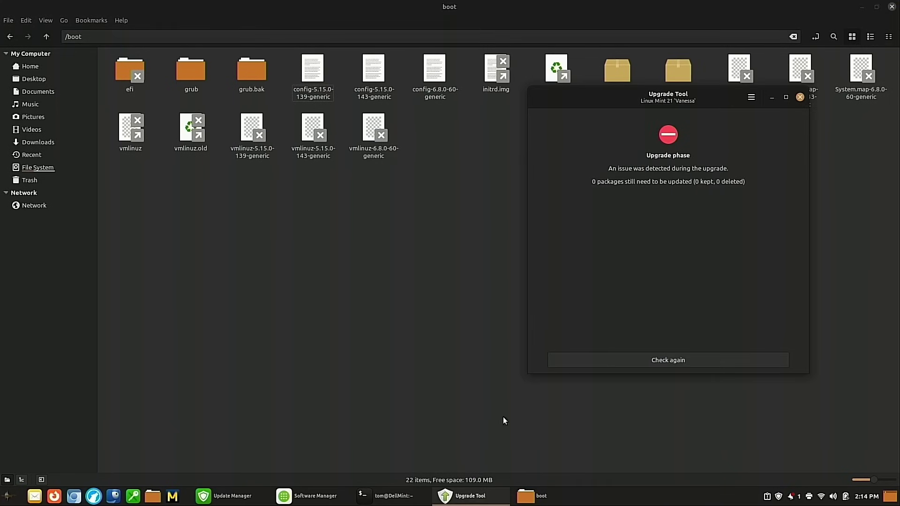
pyautogui.click(389, 496)
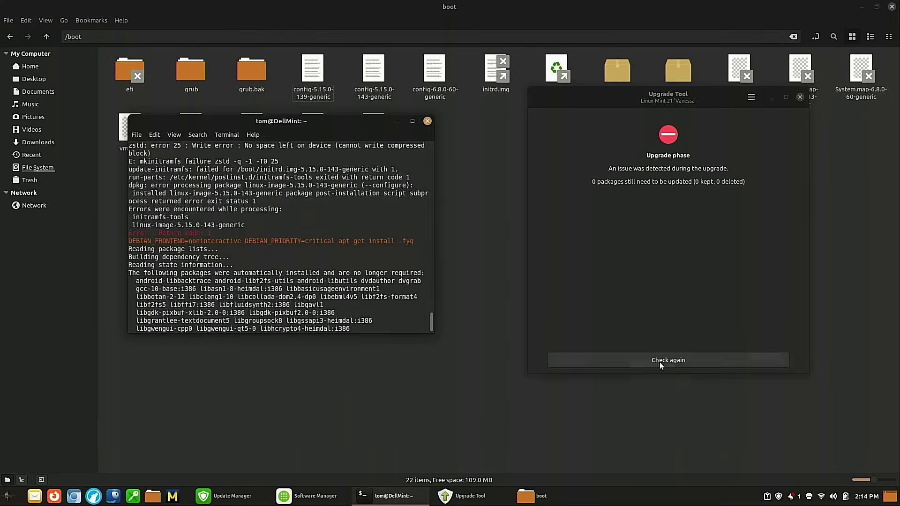
pyautogui.click(660, 362)
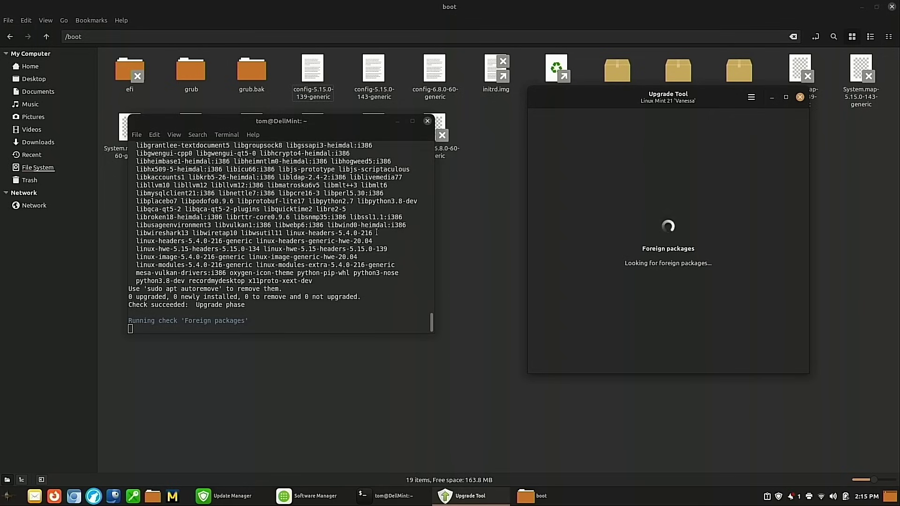
# - Look at Update Manager's status and view options, and return to the Upgrade Tool and terminal to follow the upgrade
pyautogui.click(203, 497)
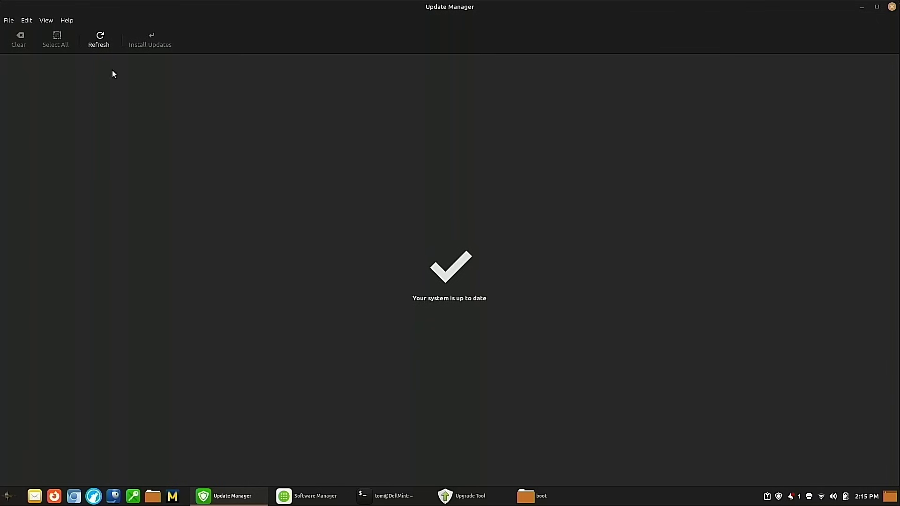
pyautogui.click(46, 20)
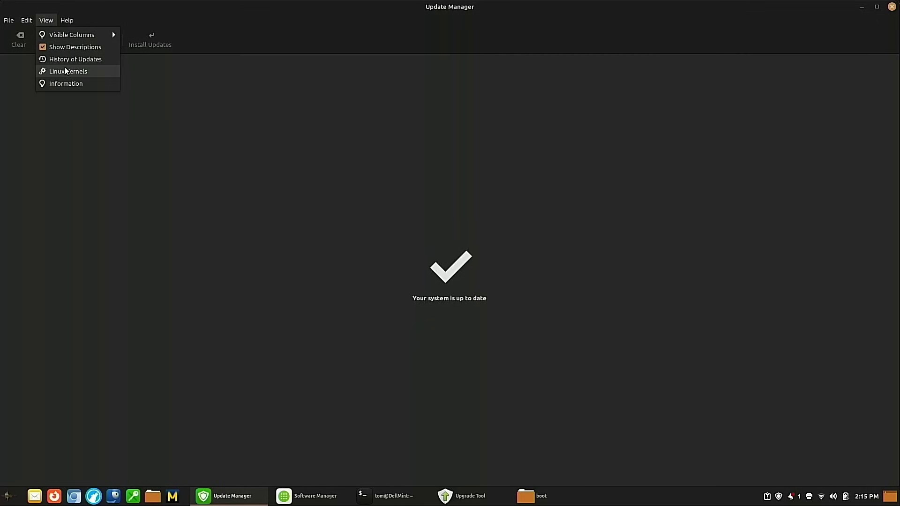
pyautogui.click(431, 498)
pyautogui.click(399, 496)
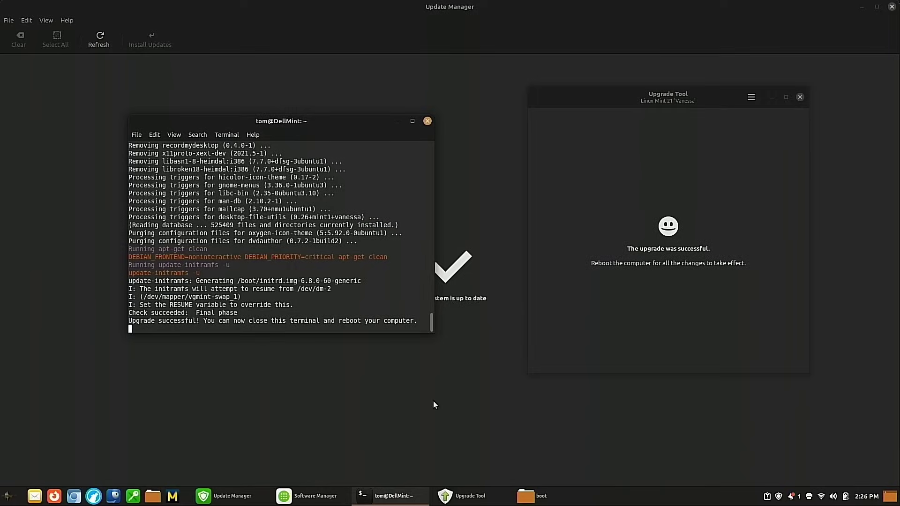
# - Check the files and free space in /boot, and close the folder window and Software Manager
pyautogui.click(539, 496)
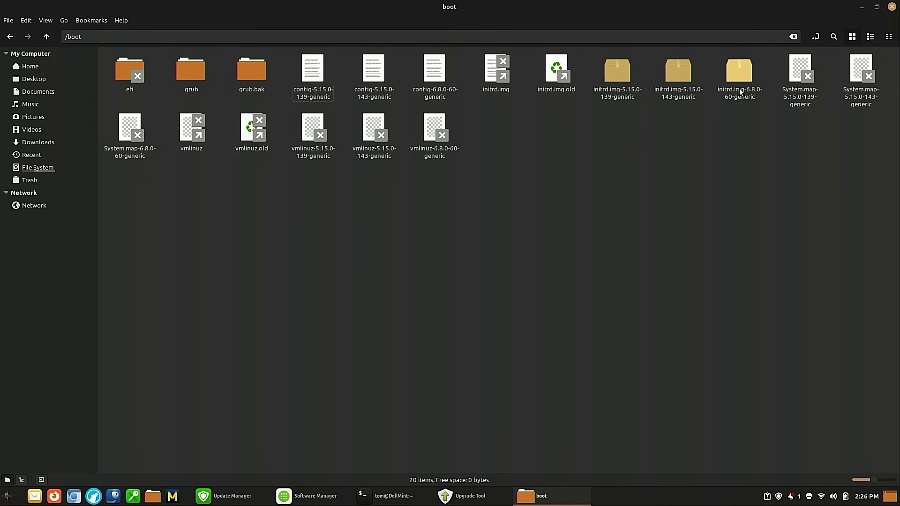
pyautogui.click(892, 7)
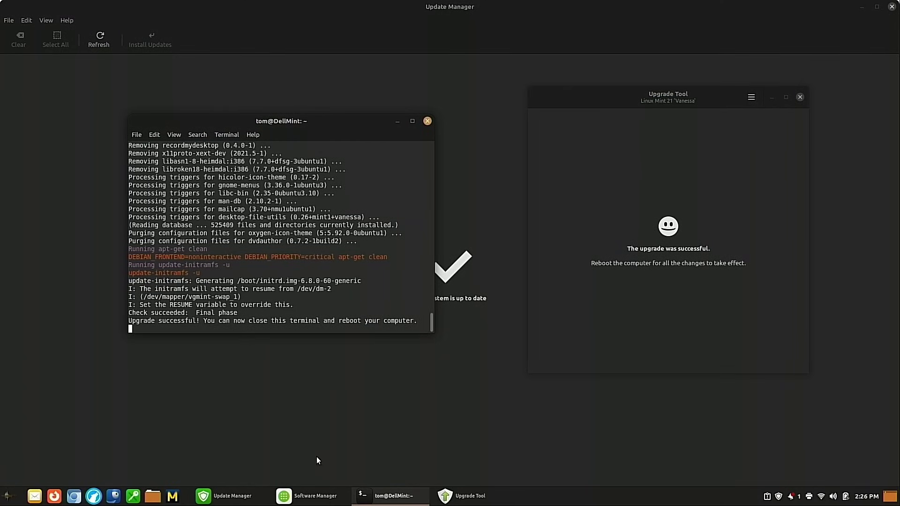
pyautogui.click(319, 496)
pyautogui.click(634, 98)
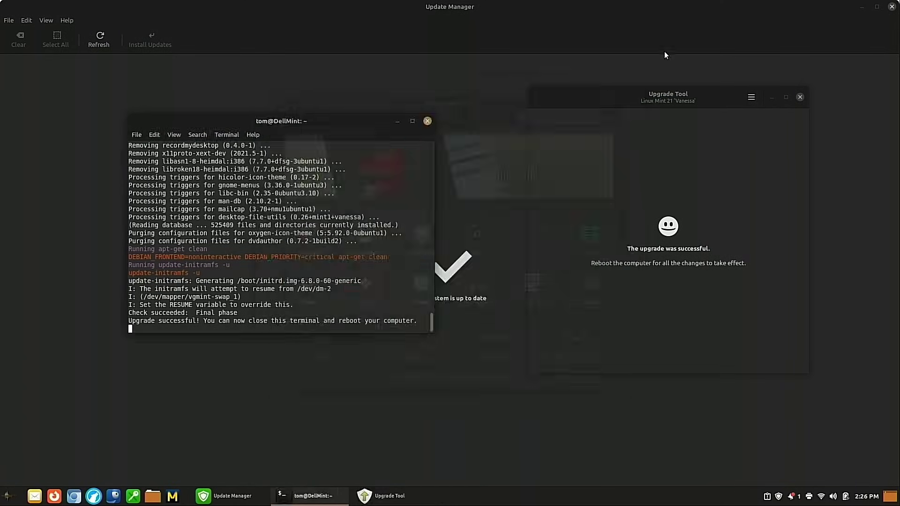
# - Restart the computer to complete the upgrade, and check the operating system and kernel versions in System Info
pyautogui.click(8, 498)
pyautogui.click(24, 463)
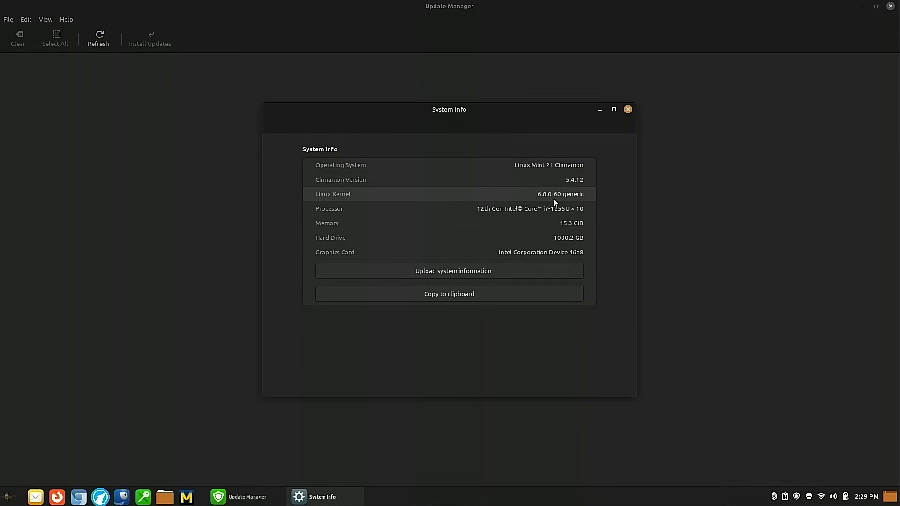
pyautogui.click(629, 111)
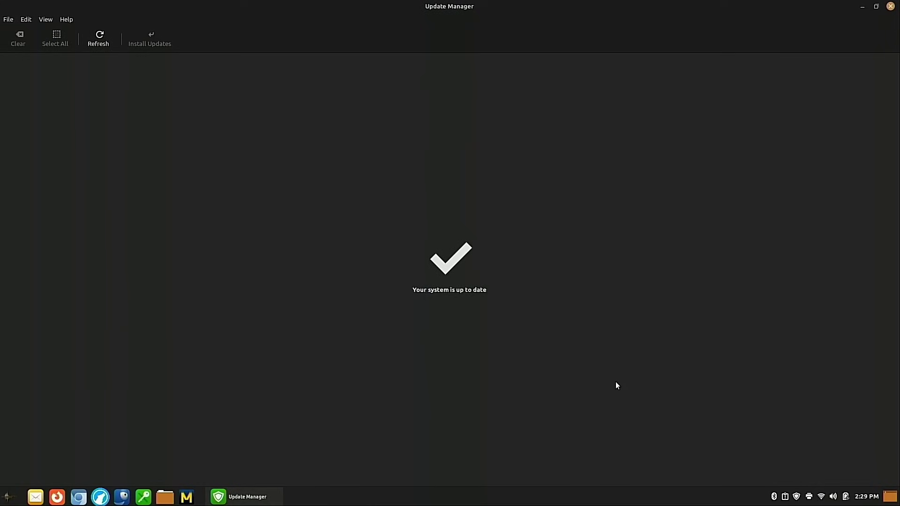
# - Start the upgrade to "Linux Mint 21.3 Virginia" from Update Manager and advance through the introduction, release notes and new features to the requirements
pyautogui.click(31, 19)
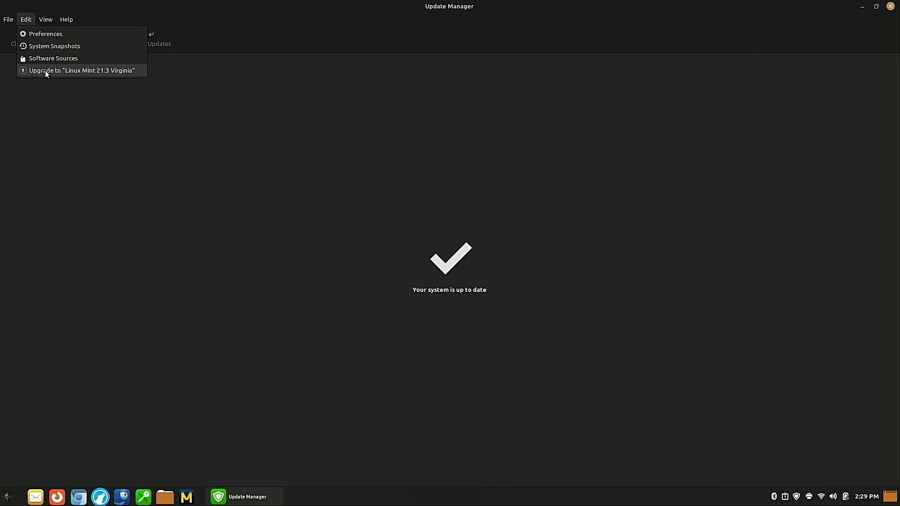
pyautogui.click(255, 134)
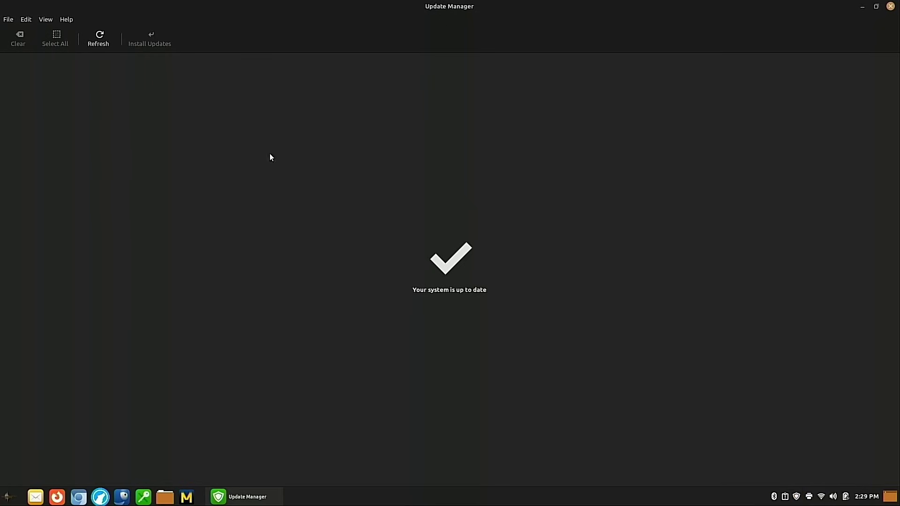
pyautogui.click(26, 20)
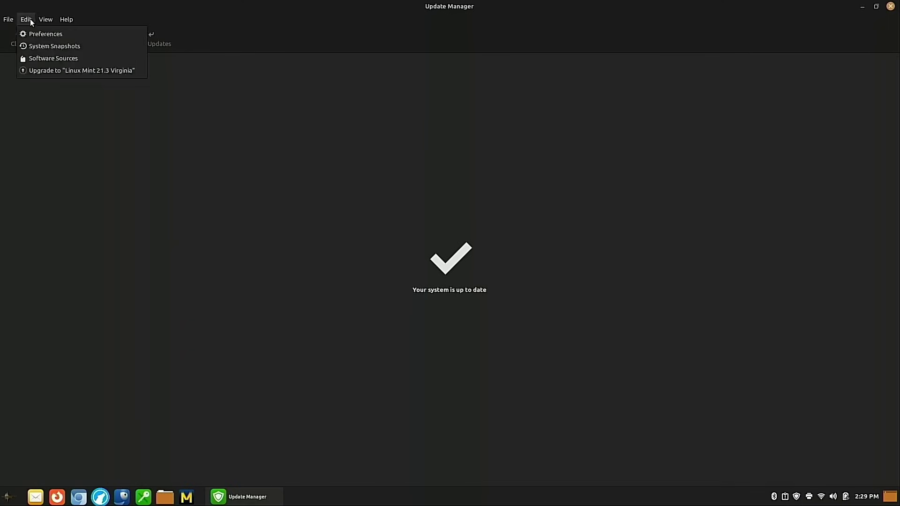
pyautogui.click(46, 71)
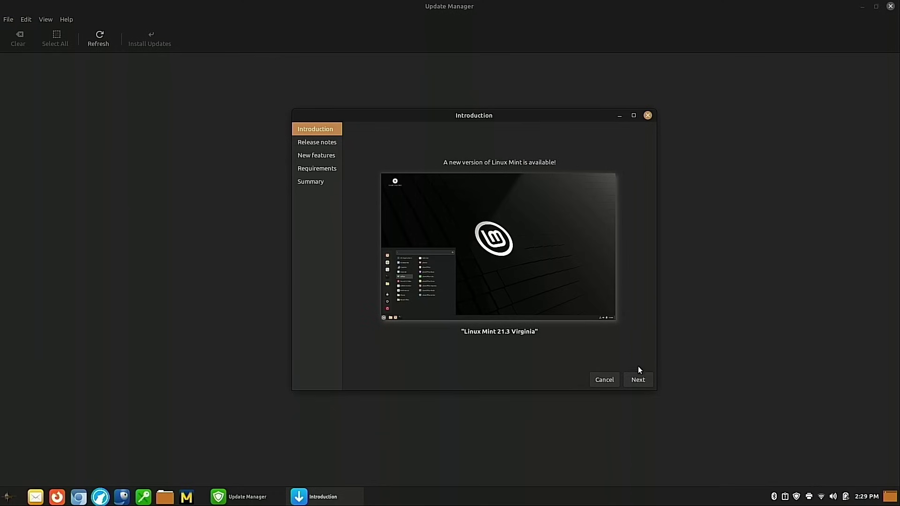
pyautogui.click(639, 382)
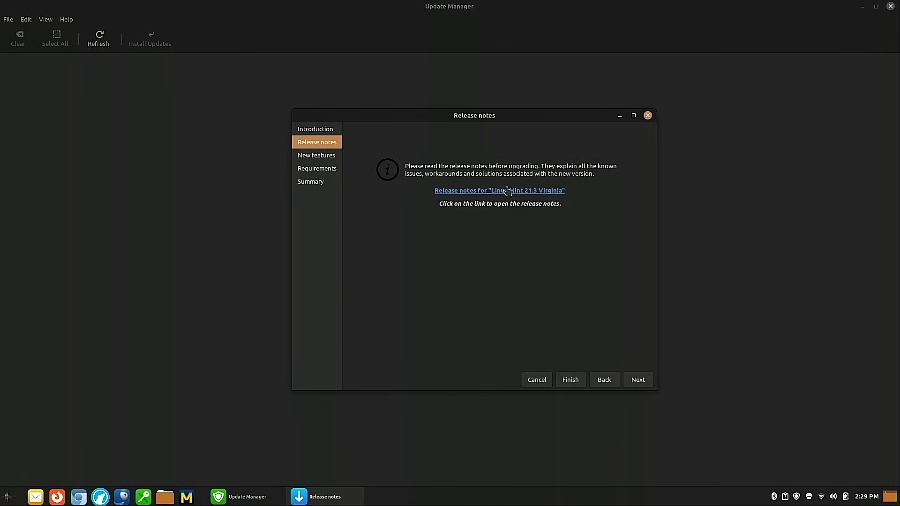
pyautogui.click(638, 383)
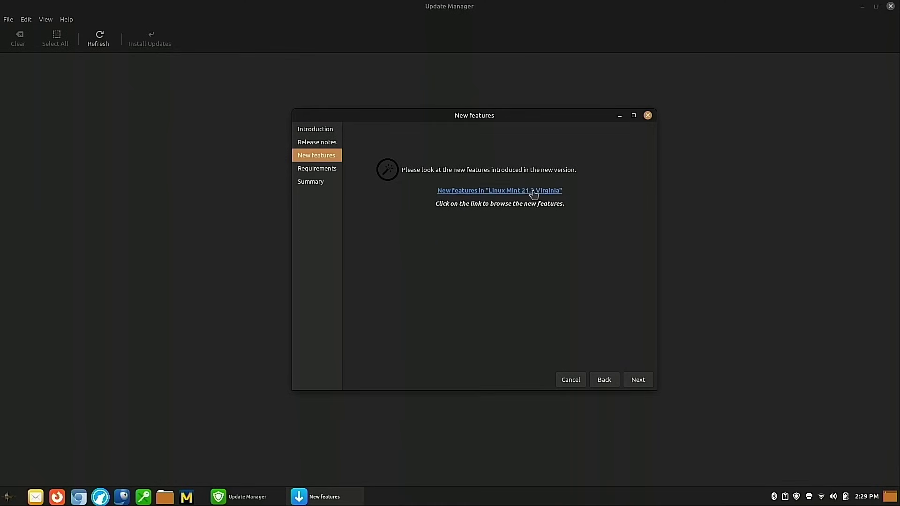
pyautogui.click(643, 380)
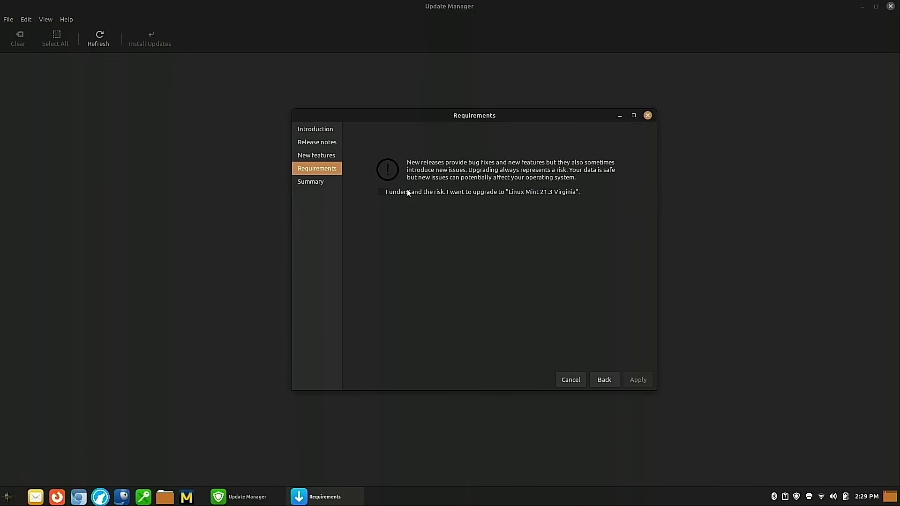
# - Accept the upgrade risk and apply the upgrade to "Linux Mint 21.3 Virginia", authenticating with the account password
pyautogui.click(512, 191)
pyautogui.click(638, 379)
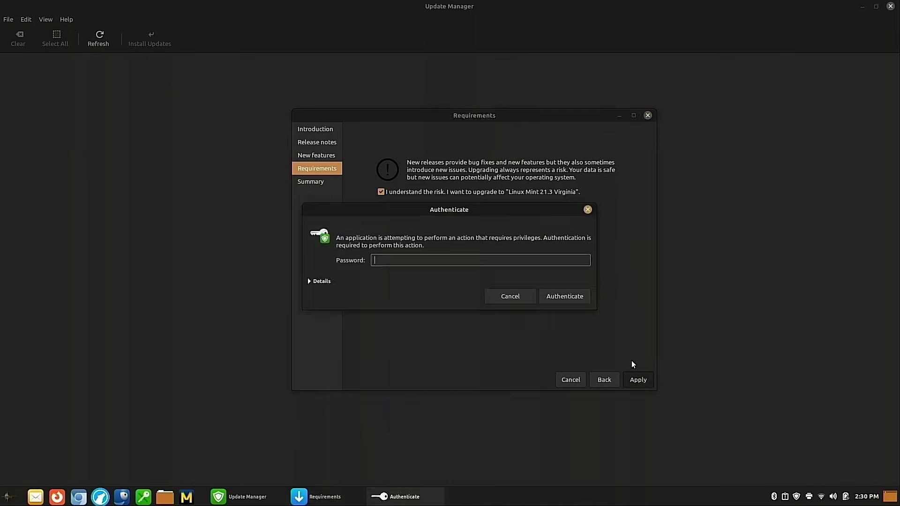
pyautogui.write('•••••••')
pyautogui.click(588, 294)
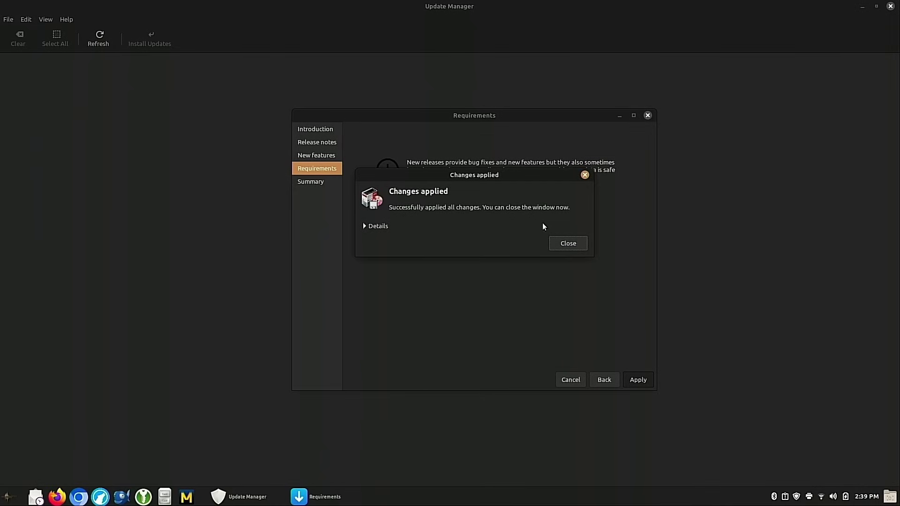
# - Dismiss the applied changes notice, expand the individual package downloads, and close the upgrade wizard at its summary
pyautogui.click(568, 243)
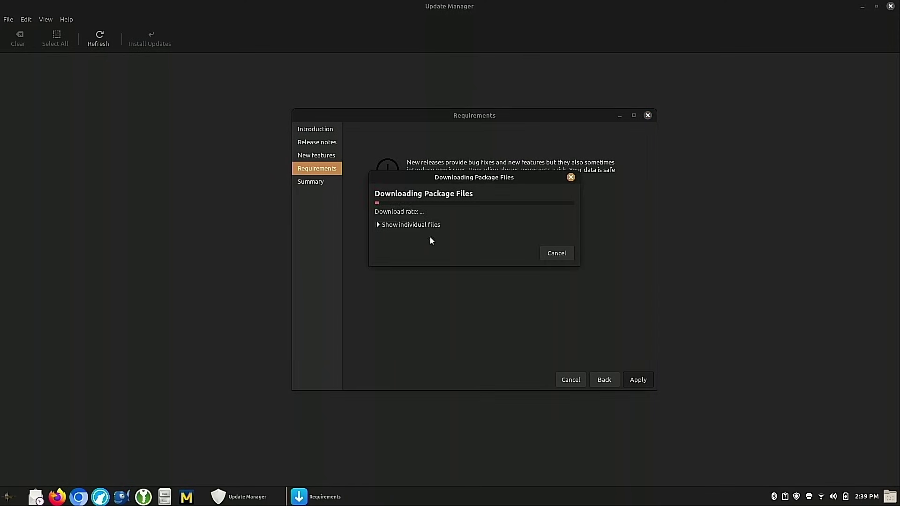
pyautogui.click(379, 225)
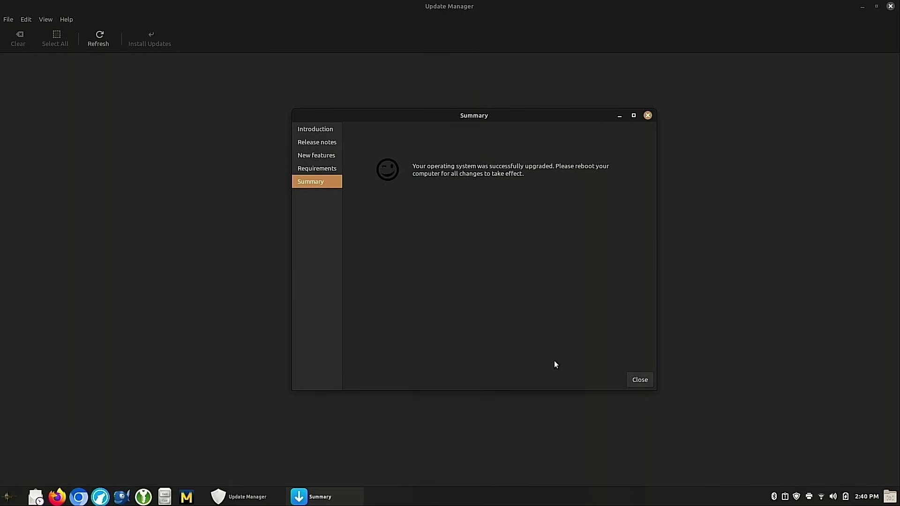
pyautogui.click(640, 380)
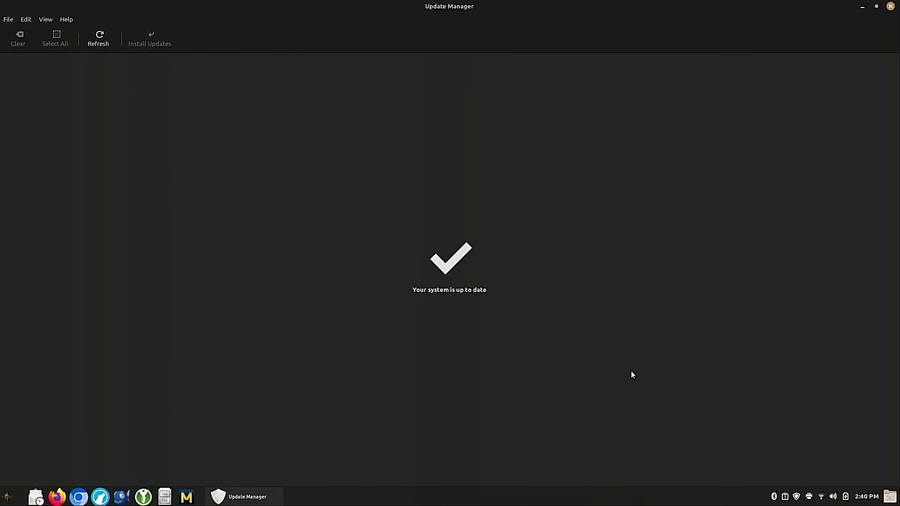
# - Look through the Preferences and Administration applications, and check the upgraded operating system's version in System Info
pyautogui.click(10, 499)
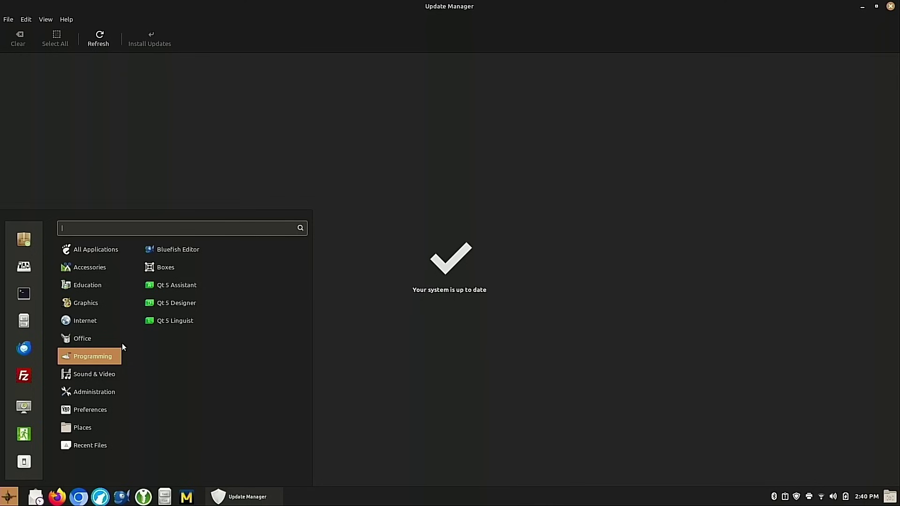
pyautogui.moveTo(102, 417)
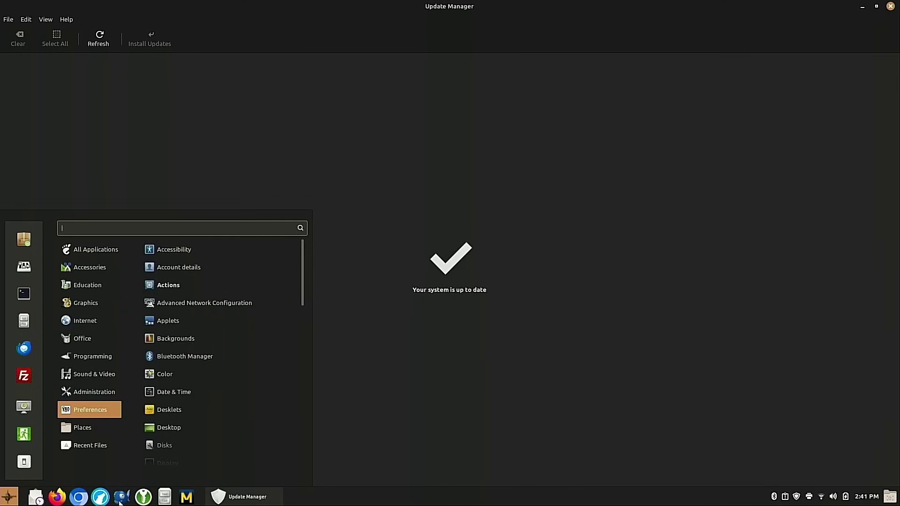
pyautogui.moveTo(99, 400)
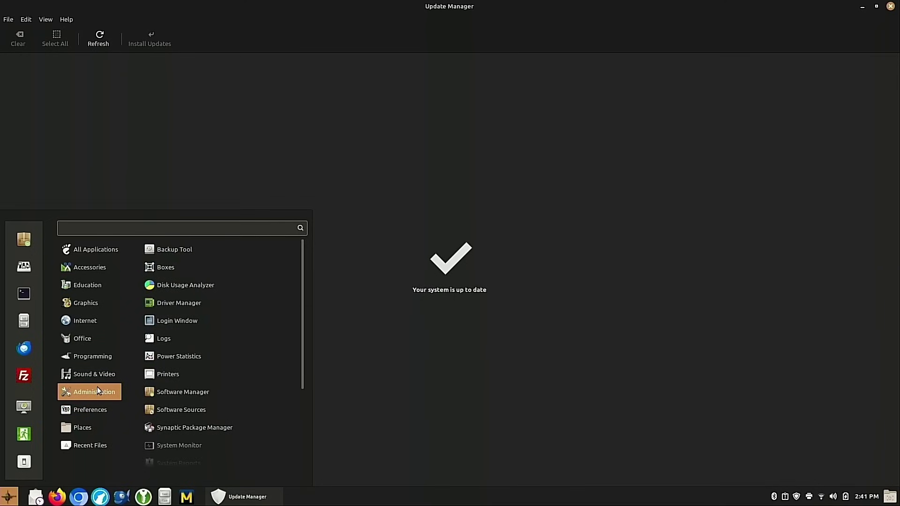
pyautogui.click(9, 497)
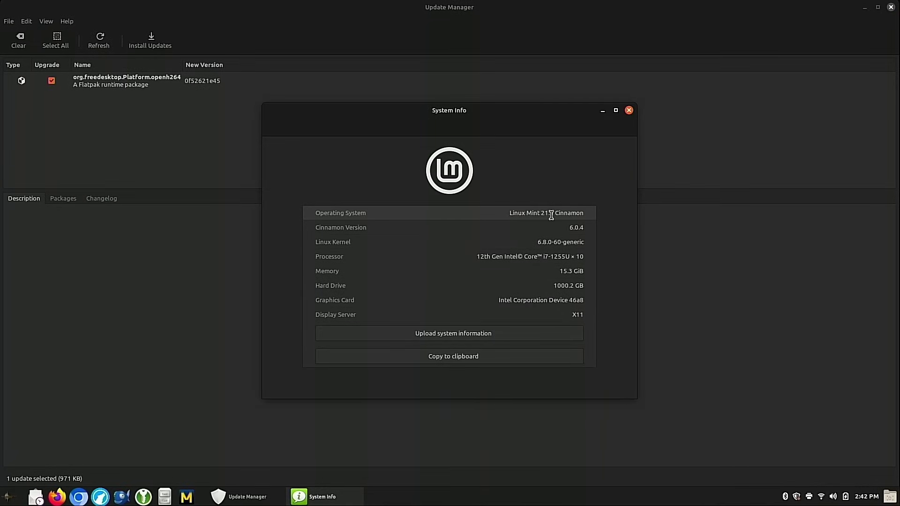
pyautogui.click(629, 110)
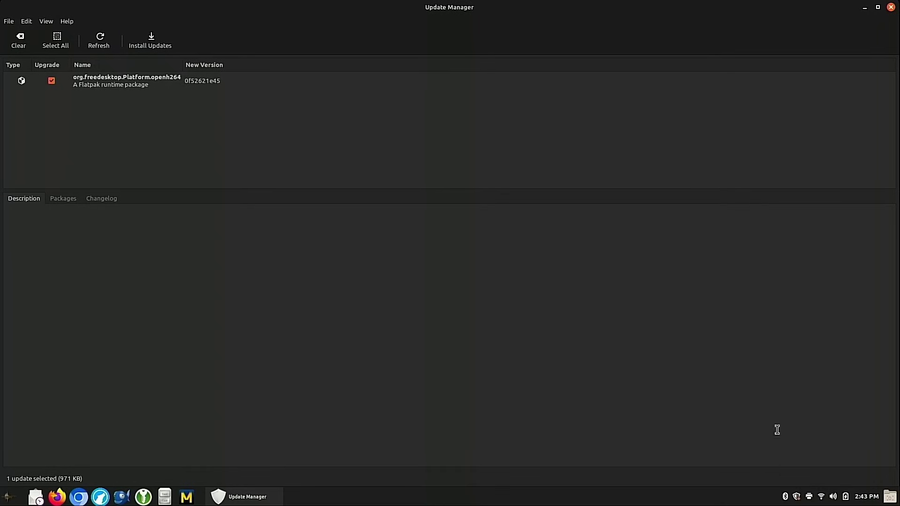
# - Open the Linux Kernels window from Update Manager and continue to the list of kernel versions
pyautogui.click(51, 21)
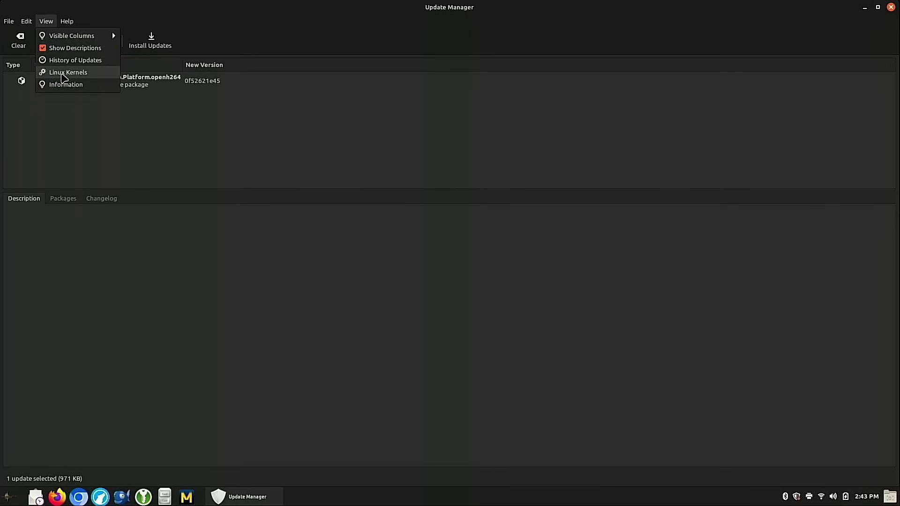
pyautogui.click(63, 74)
pyautogui.click(605, 355)
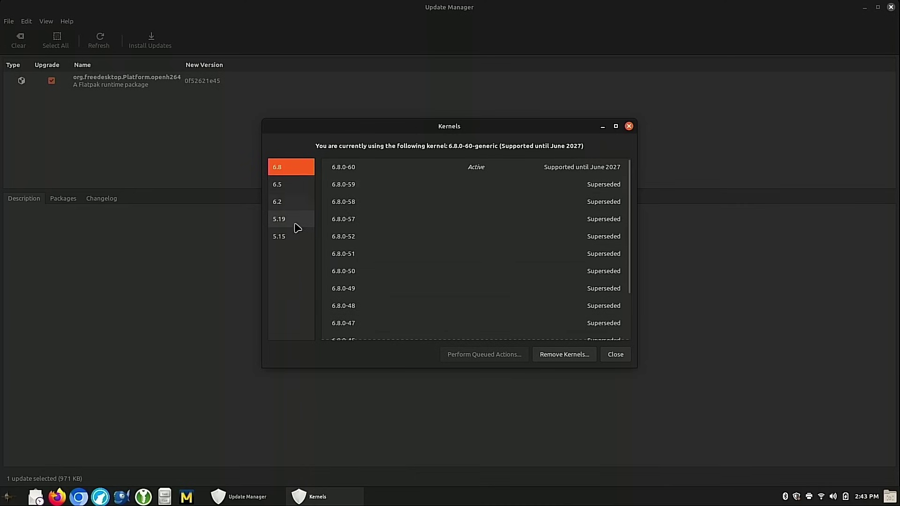
# - Look through the kernel versions listed under the 5.15, 5.19, 6.2, 6.5 and 6.8 series
pyautogui.click(291, 236)
pyautogui.scroll(2, 518, 262)
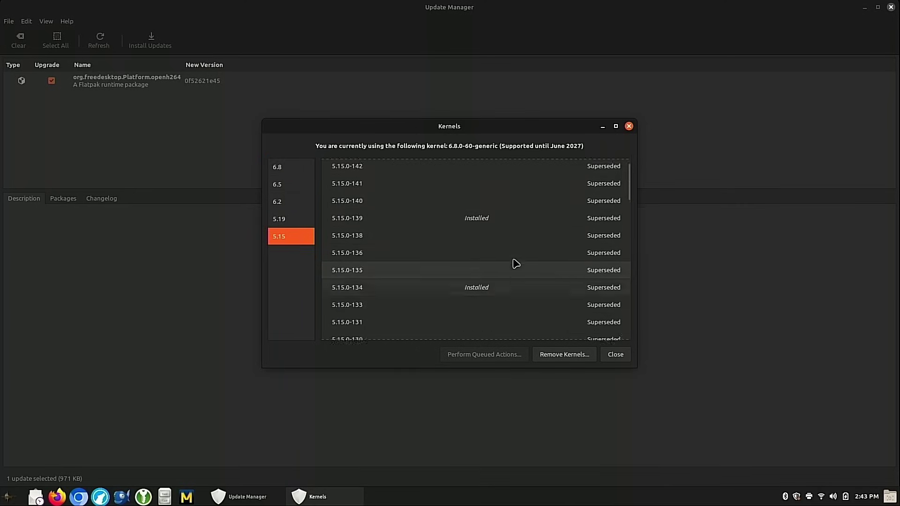
pyautogui.click(287, 219)
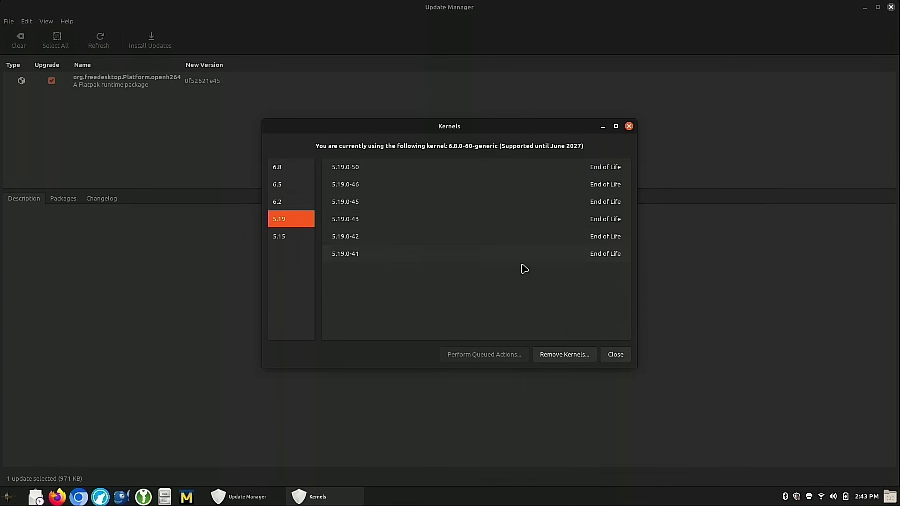
pyautogui.click(305, 203)
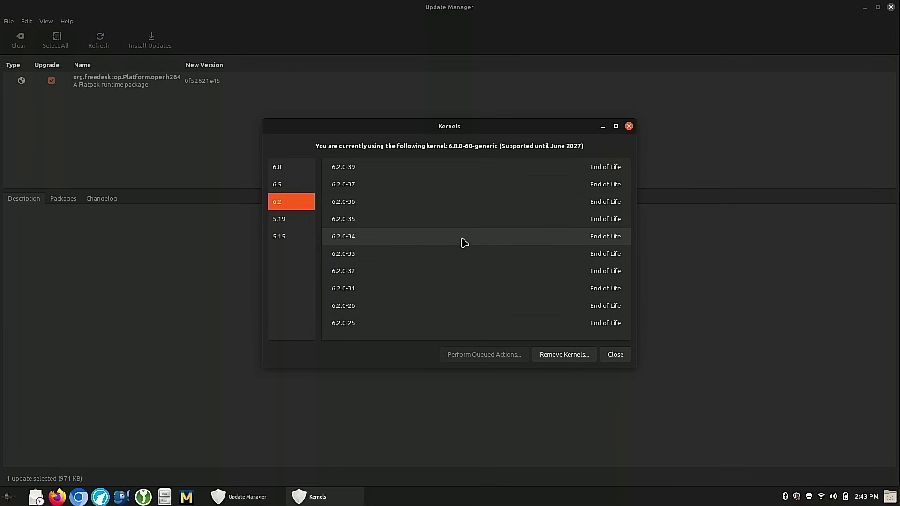
pyautogui.click(301, 185)
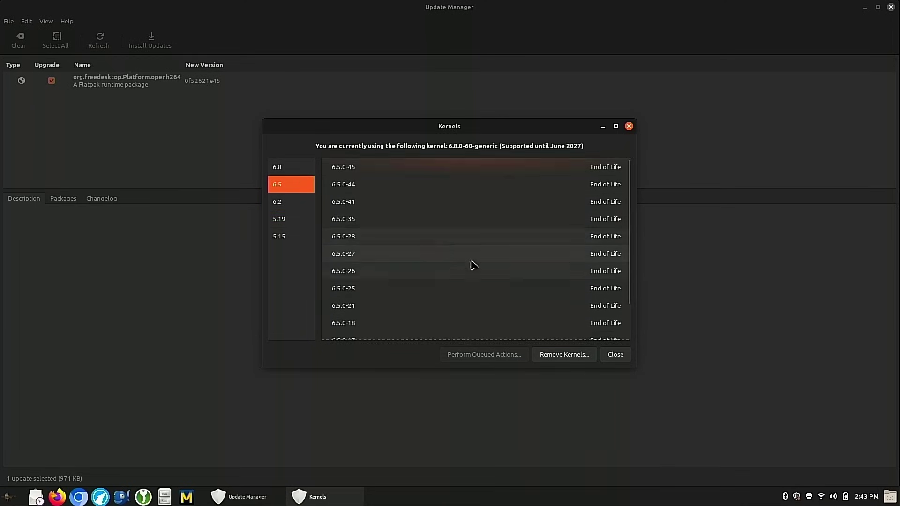
pyautogui.click(298, 169)
# - Queue the installed kernels 5.15.0-134, 5.15.0-139 and 5.15.0-143 for removal
pyautogui.click(292, 238)
pyautogui.click(466, 305)
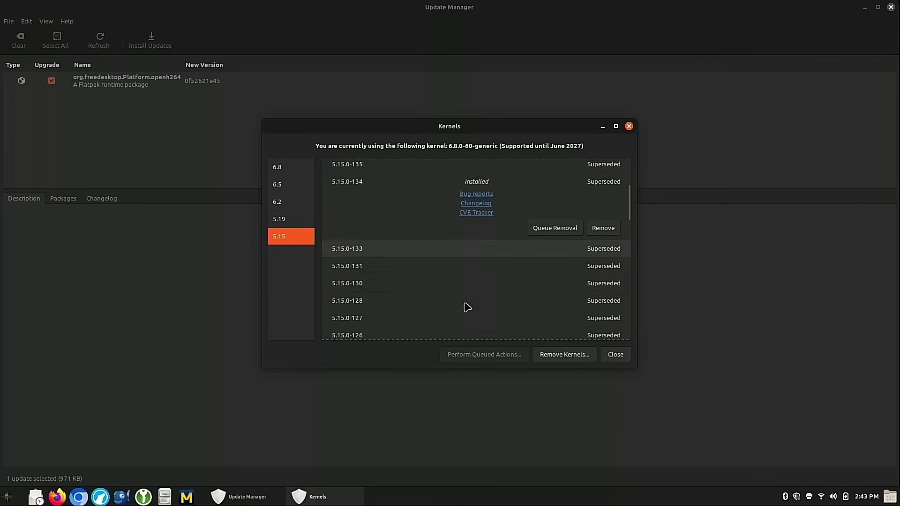
pyautogui.click(558, 229)
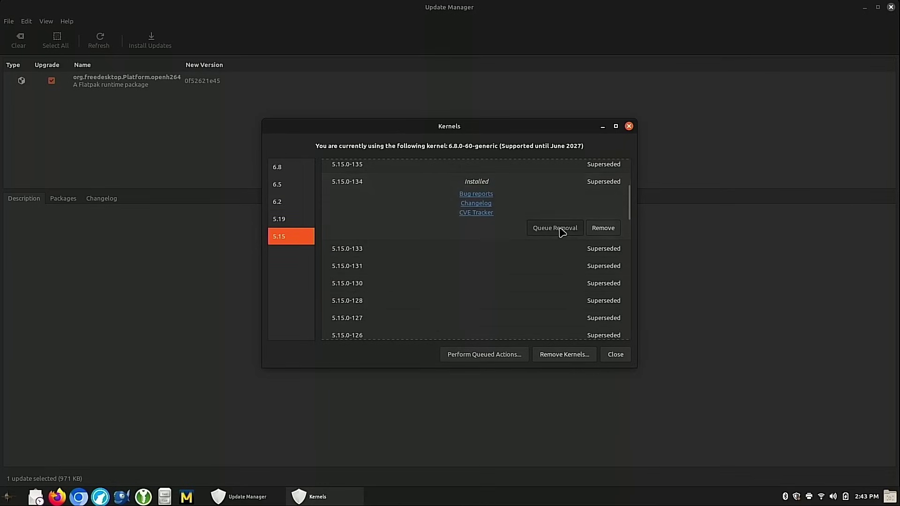
pyautogui.scroll(3, 544, 242)
pyautogui.click(522, 240)
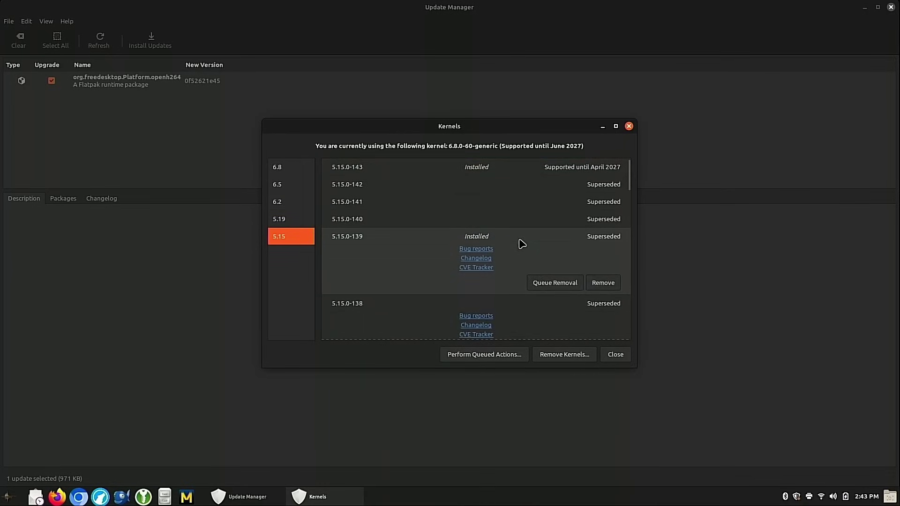
pyautogui.click(555, 282)
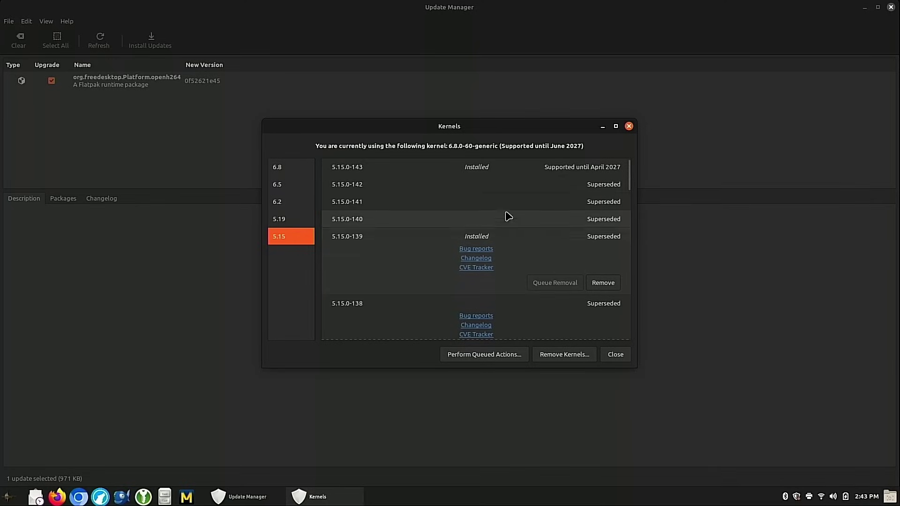
pyautogui.click(485, 169)
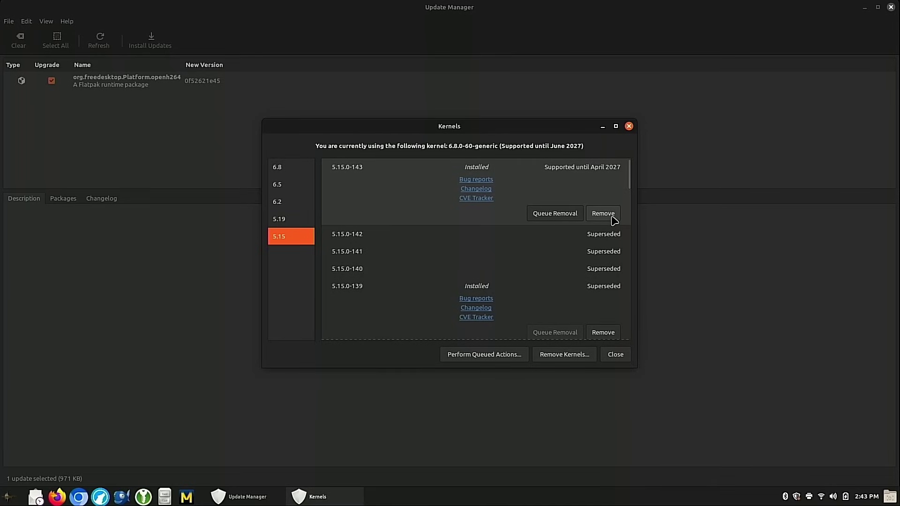
pyautogui.click(556, 214)
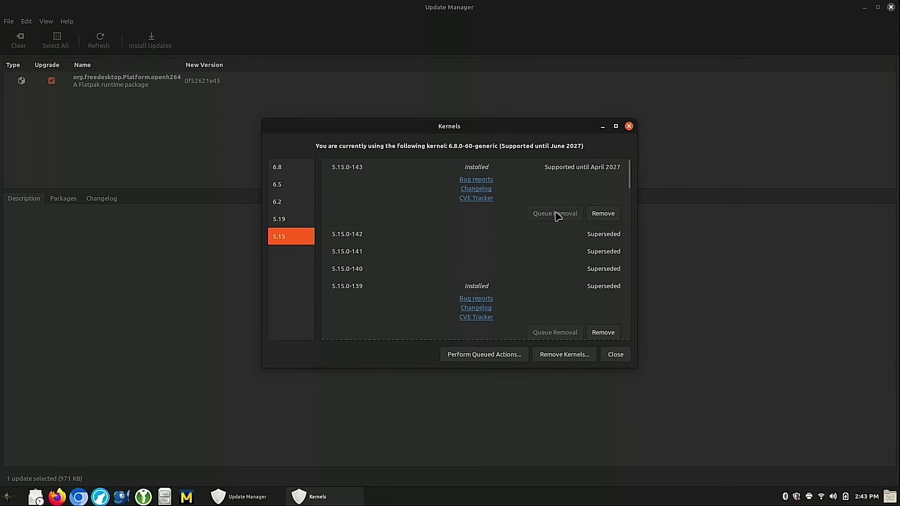
# - Apply the removal of kernels 5.15.0-143, 5.15.0-139 and 5.15.0-134, authenticating with the account password
pyautogui.scroll(-5, 566, 336)
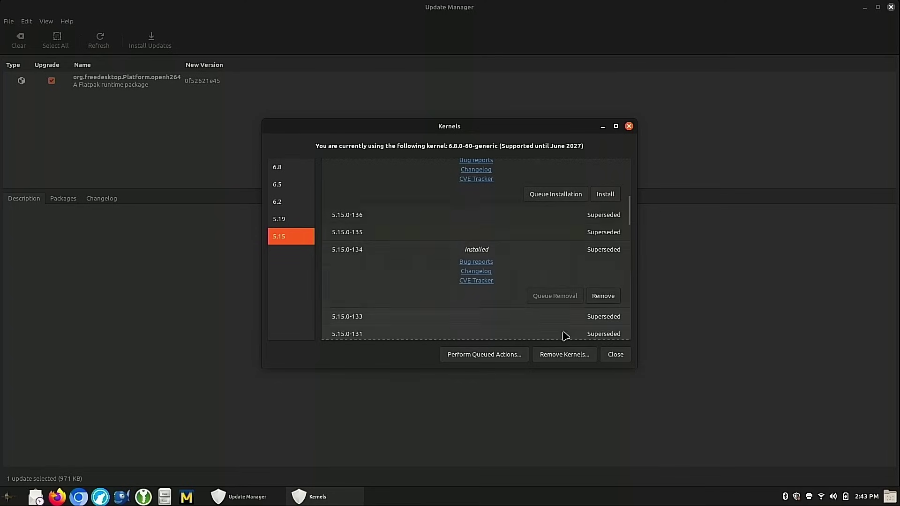
pyautogui.click(576, 355)
pyautogui.click(386, 214)
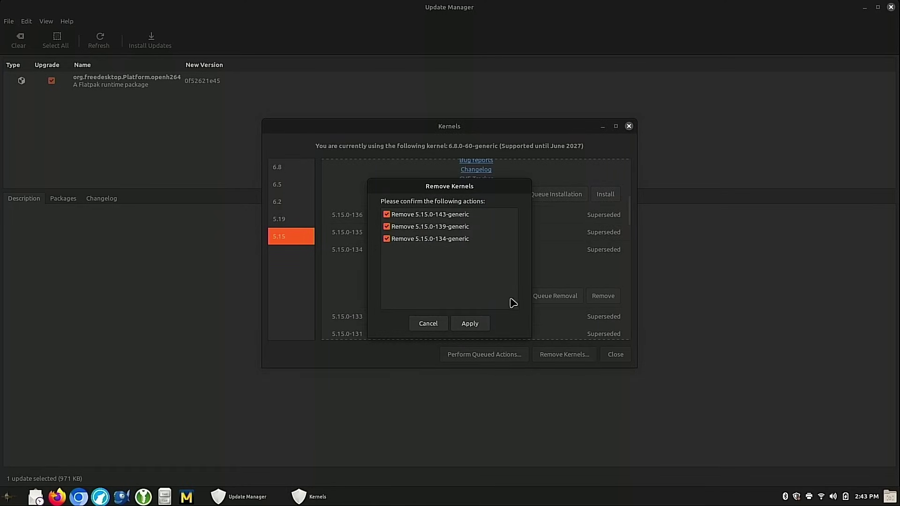
pyautogui.click(481, 323)
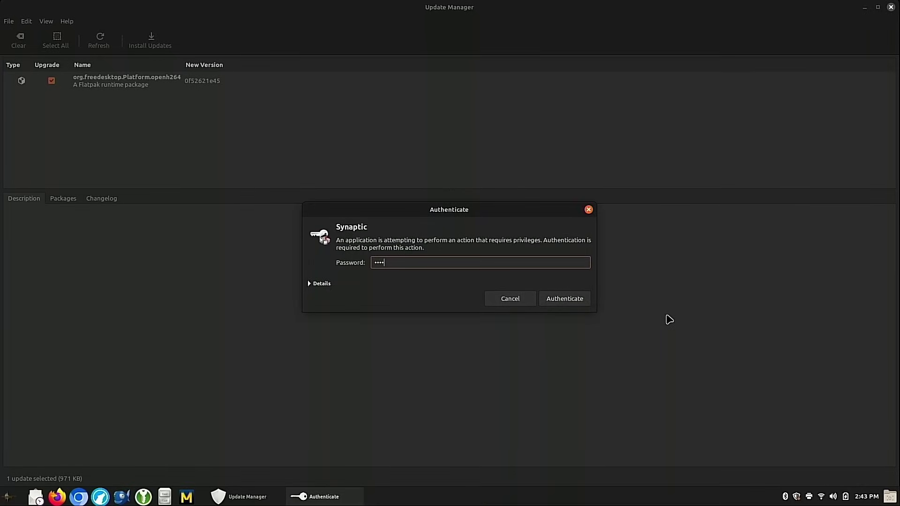
pyautogui.press('Return')
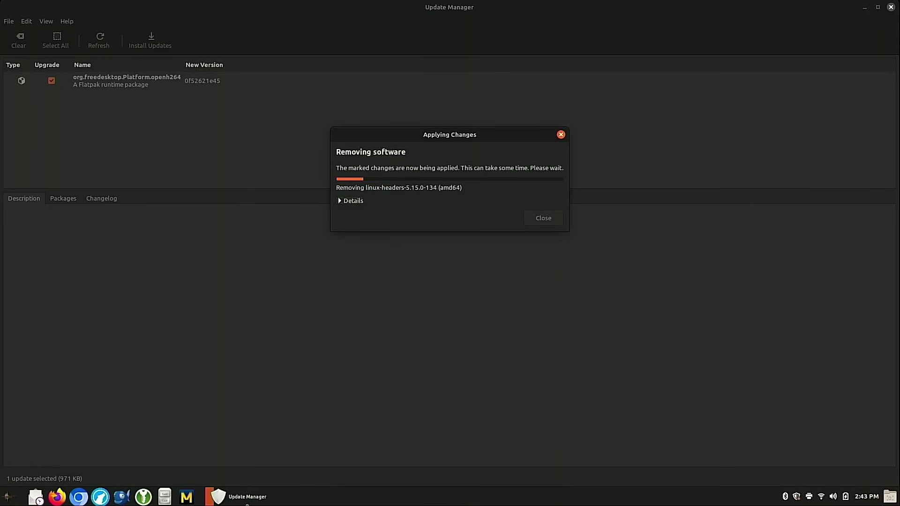
# - Open the Themes page of System Settings and switch it to the simplified settings
pyautogui.click(7, 497)
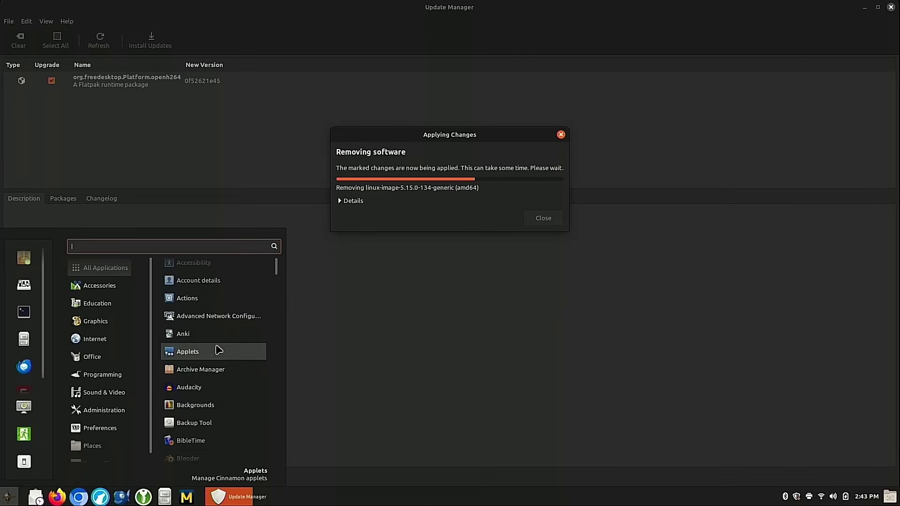
pyautogui.click(450, 368)
pyautogui.click(5, 497)
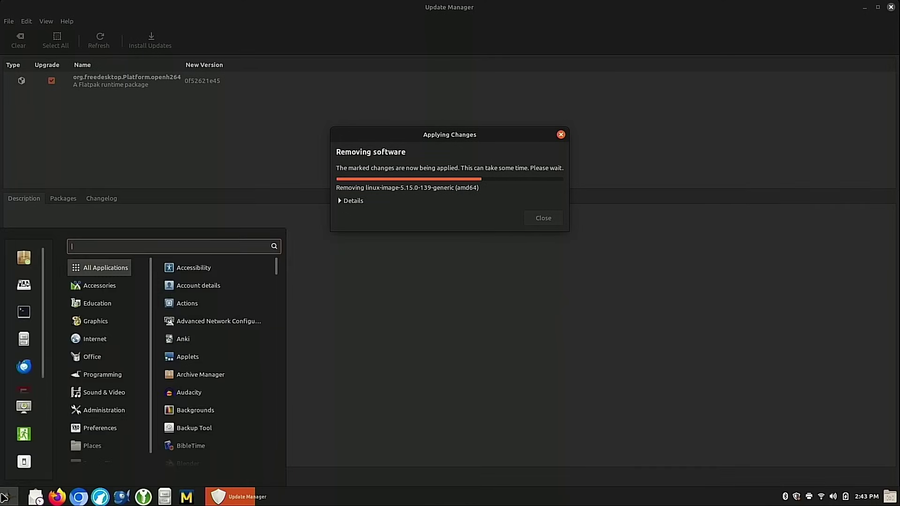
pyautogui.click(24, 285)
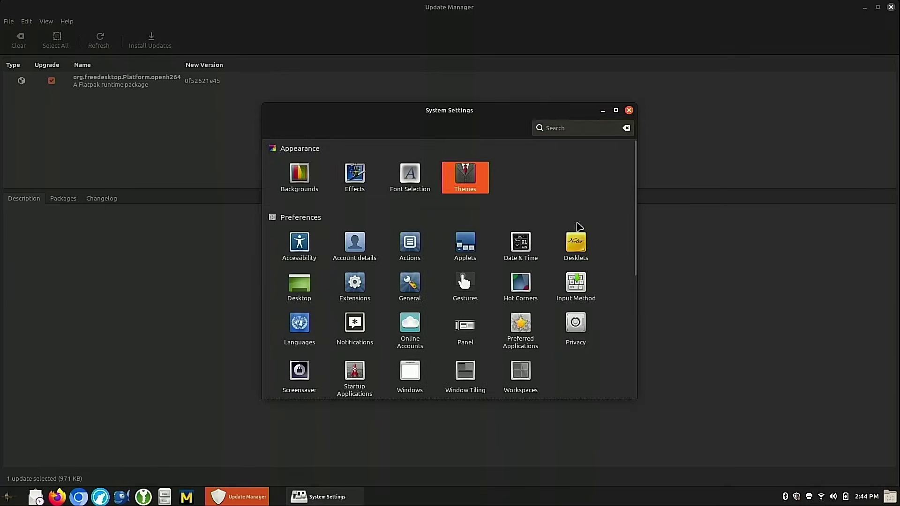
pyautogui.click(465, 177)
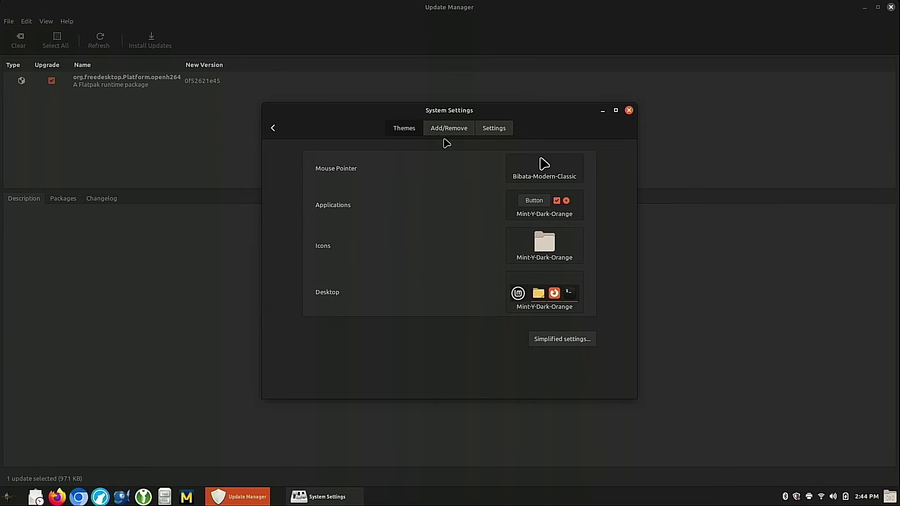
pyautogui.click(562, 339)
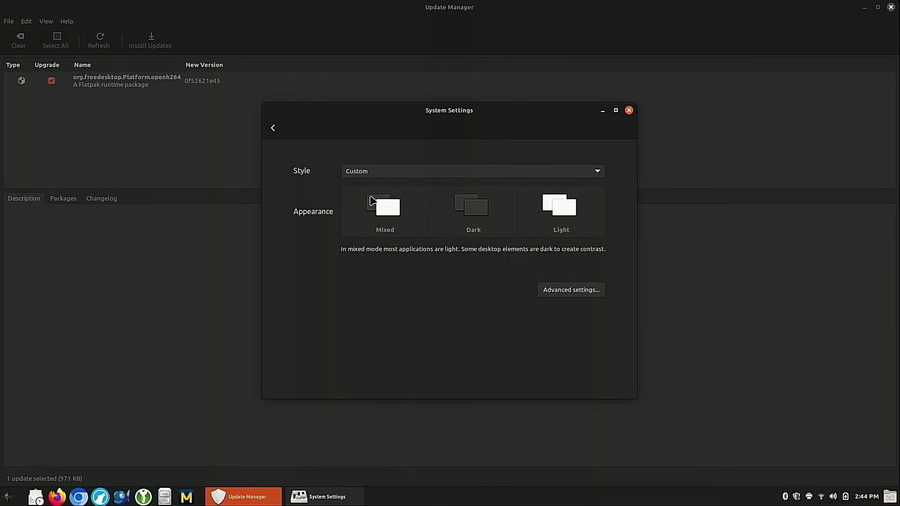
# - Try out the Mint-Y, Mint-L, HighContrast and Adwaita desktop styles in turn
pyautogui.click(401, 180)
pyautogui.click(404, 156)
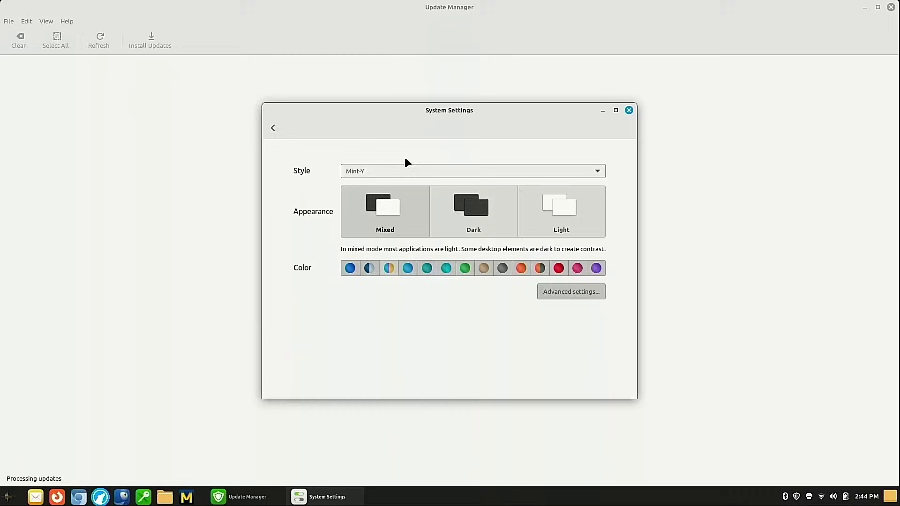
pyautogui.click(412, 170)
pyautogui.click(409, 157)
pyautogui.click(431, 167)
pyautogui.click(421, 154)
pyautogui.click(432, 174)
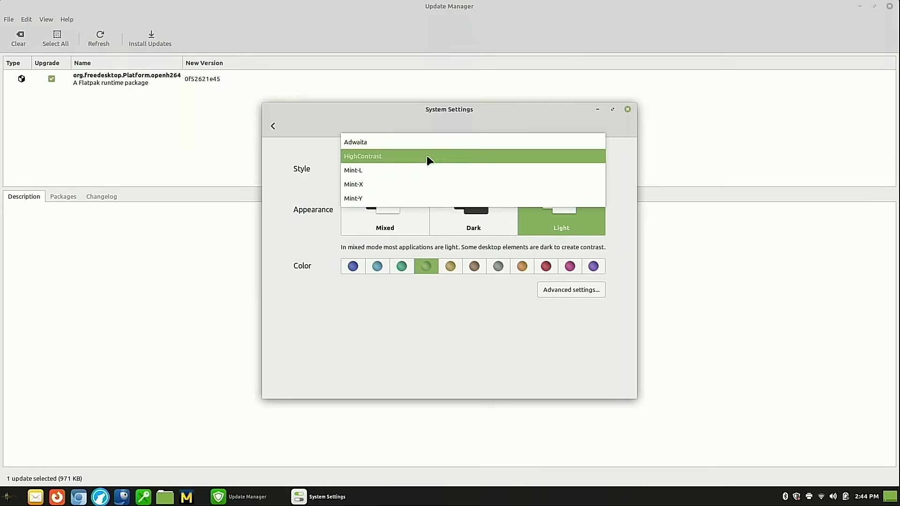
pyautogui.click(428, 155)
pyautogui.click(430, 169)
pyautogui.click(428, 166)
# - Set the desktop theme to the Mint-L style with Dark appearance and orange color, and close System Settings
pyautogui.click(428, 169)
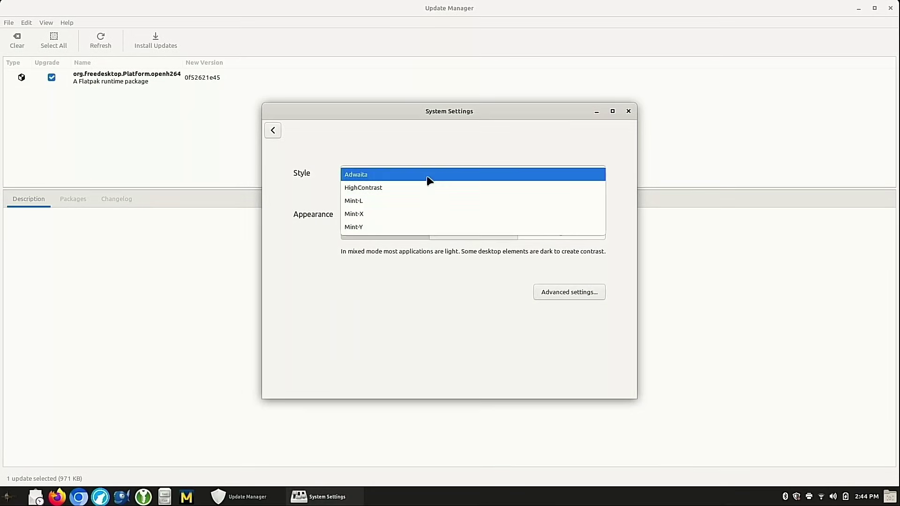
pyautogui.click(429, 202)
pyautogui.click(486, 224)
pyautogui.click(418, 224)
pyautogui.click(440, 224)
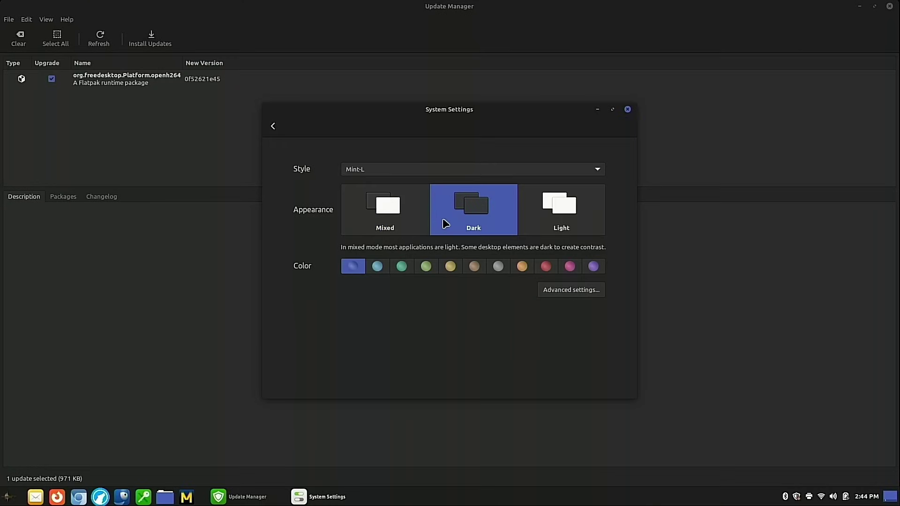
pyautogui.click(521, 267)
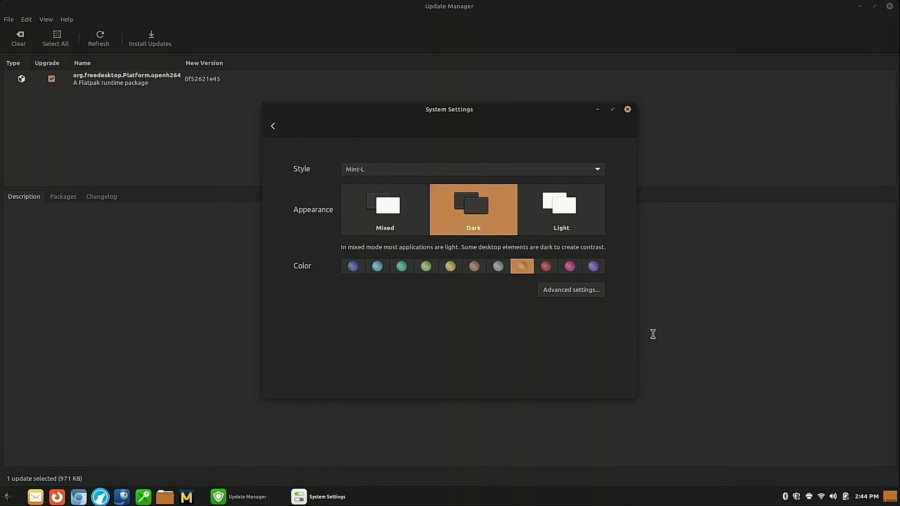
pyautogui.click(273, 126)
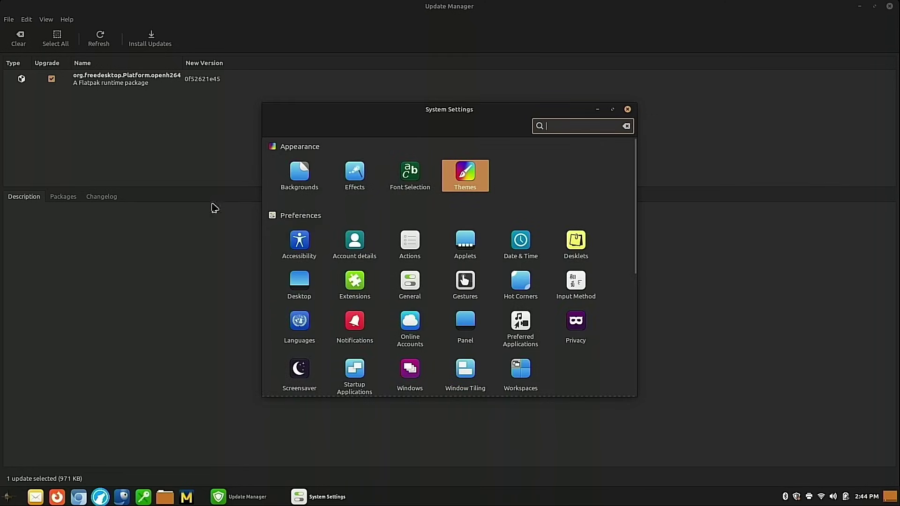
pyautogui.click(9, 497)
pyautogui.click(8, 497)
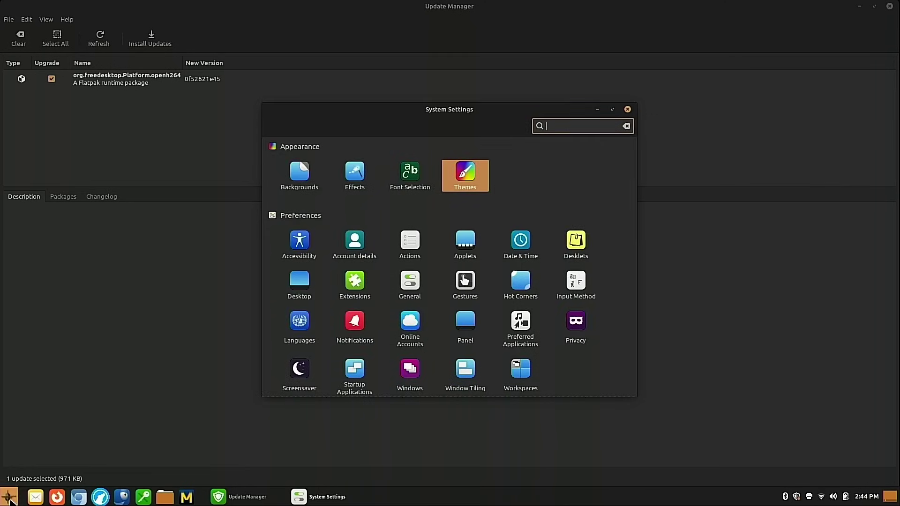
pyautogui.click(628, 109)
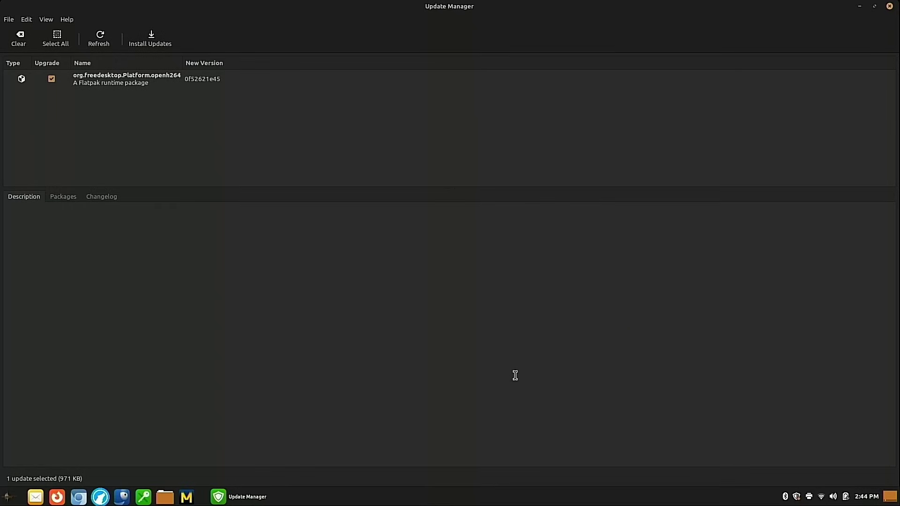